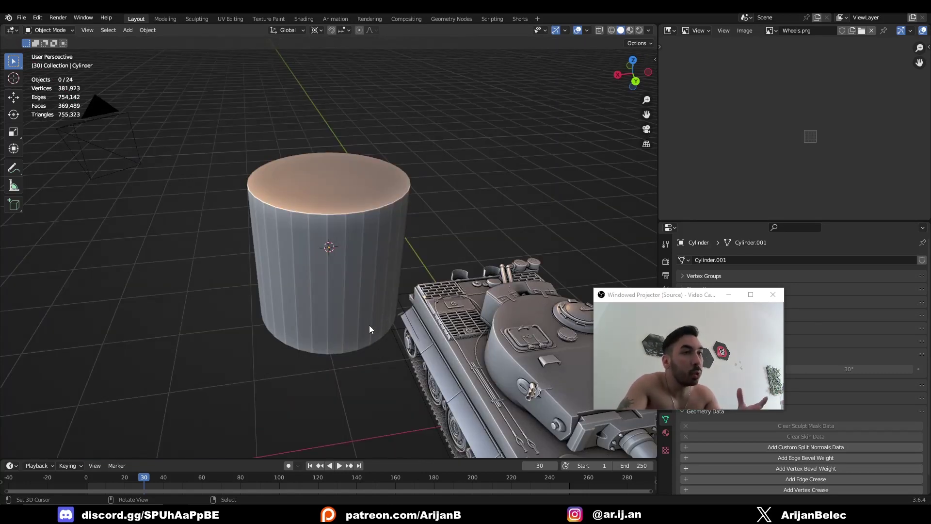
# Enable the Face Orientation overlay so the cylinder and tank show blue outward faces
pyautogui.moveTo(367, 321)
pyautogui.mouseDown(button='middle')
pyautogui.moveTo(347, 322)
pyautogui.moveTo(351, 347)
pyautogui.mouseUp(button='middle')
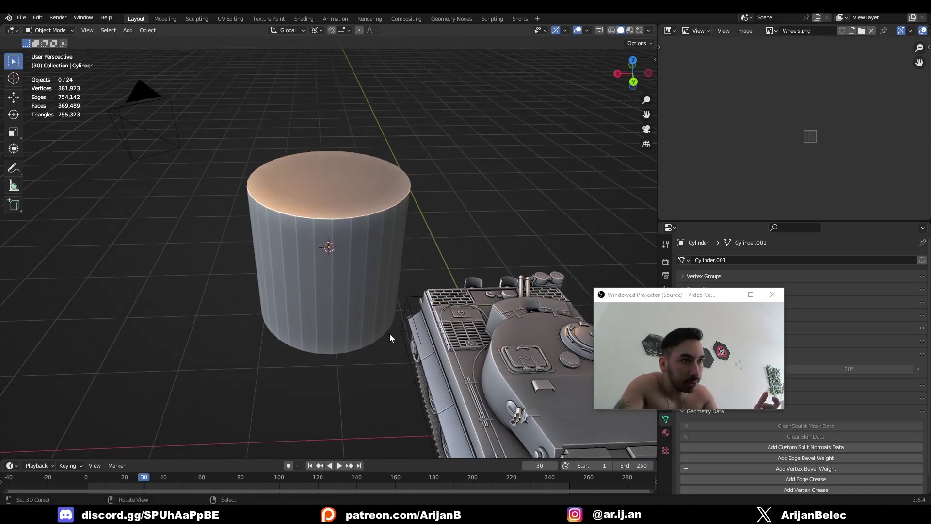
pyautogui.moveTo(389, 334); pyautogui.dragTo(359, 339, button='middle')
pyautogui.moveTo(392, 370); pyautogui.dragTo(296, 291, button='middle')
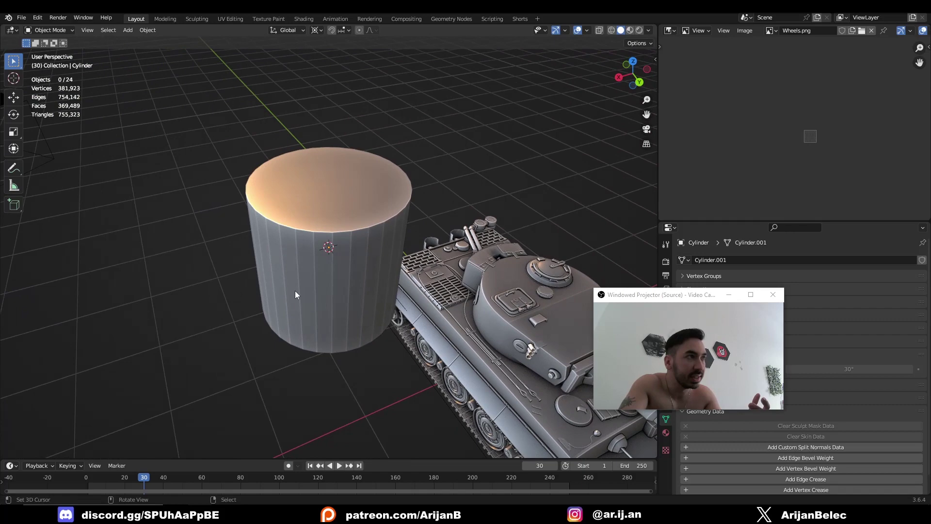
pyautogui.moveTo(391, 270); pyautogui.dragTo(310, 233, button='middle')
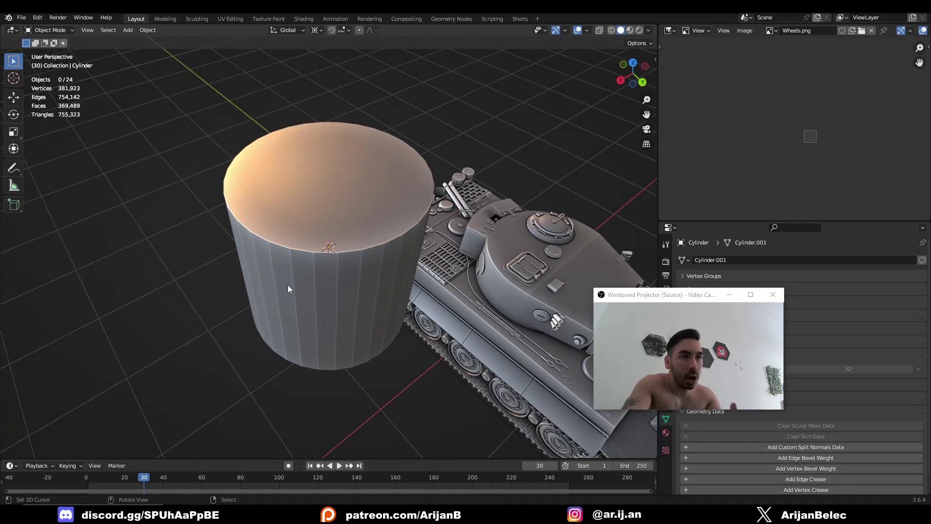
pyautogui.click(586, 29)
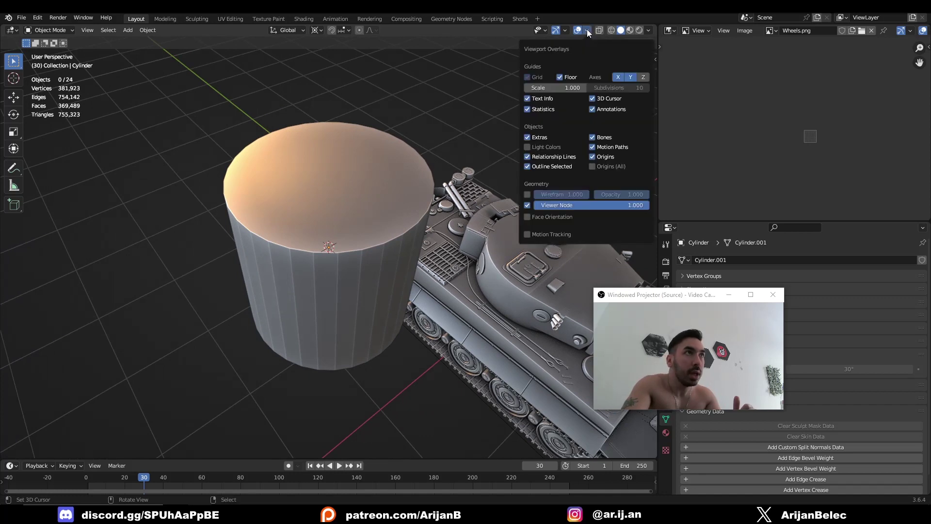
pyautogui.click(529, 216)
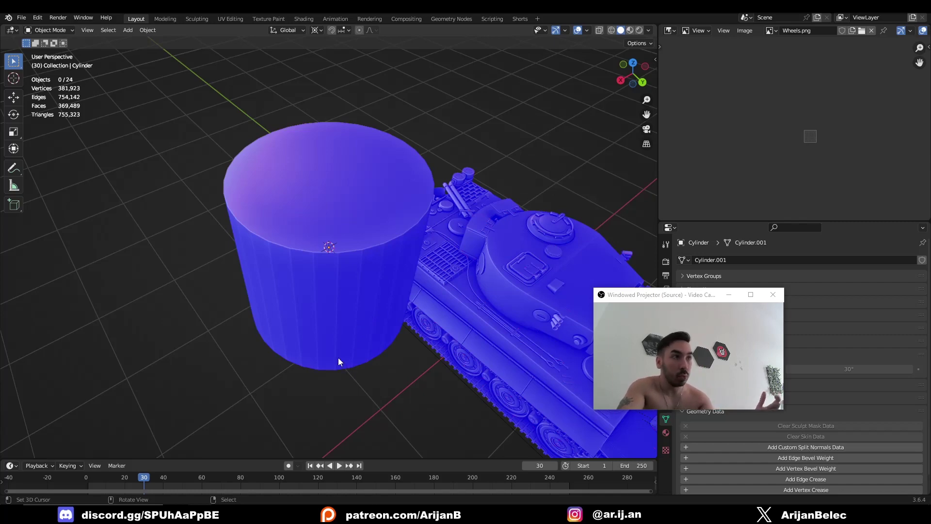
# In face select Edit Mode, delete the cylinder's top face
pyautogui.moveTo(338, 357)
pyautogui.mouseDown(button='middle')
pyautogui.moveTo(359, 277)
pyautogui.moveTo(350, 279)
pyautogui.mouseUp(button='middle')
pyautogui.click(359, 278)
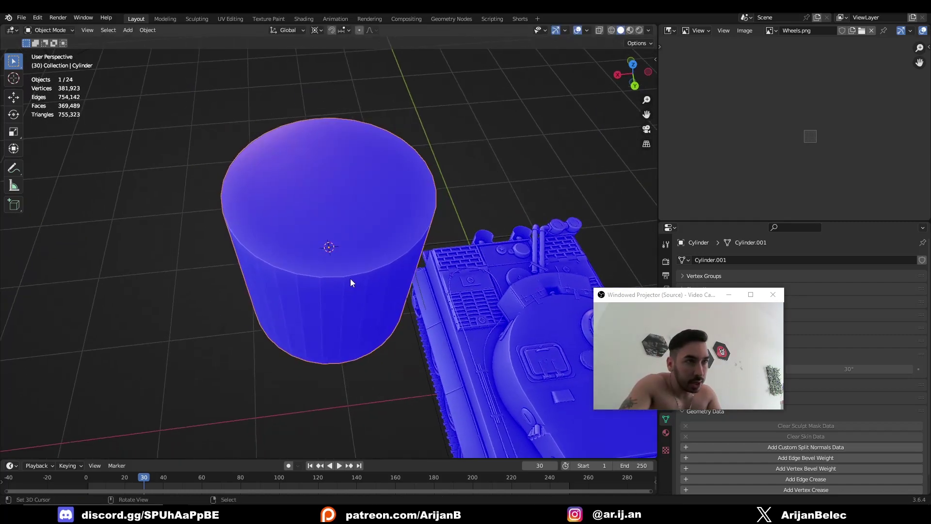
pyautogui.press('Tab')
pyautogui.press('3')
pyautogui.click(336, 225)
pyautogui.moveTo(345, 218)
pyautogui.mouseDown(button='middle')
pyautogui.moveTo(374, 212)
pyautogui.moveTo(338, 233)
pyautogui.mouseUp(button='middle')
pyautogui.press('x')
pyautogui.click(367, 212)
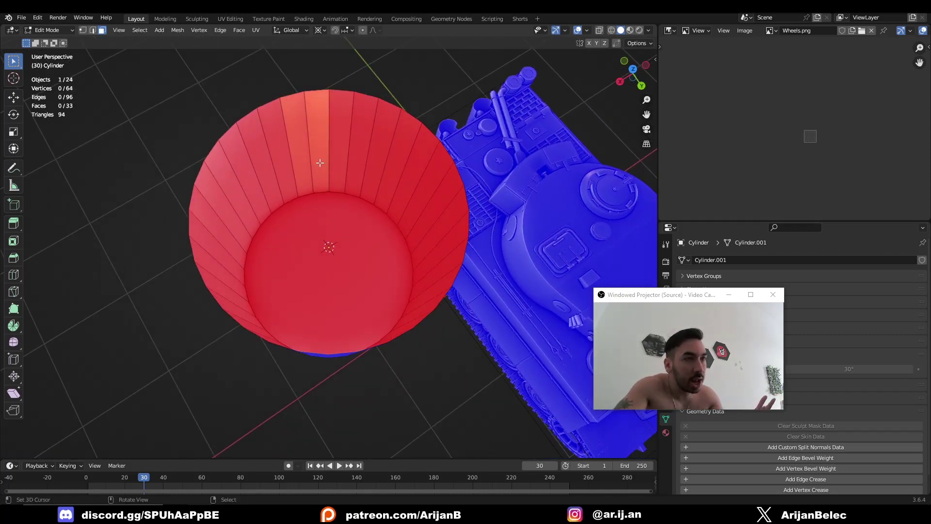
# Inspect the open tube's red interior and select one wall face
pyautogui.moveTo(350, 212); pyautogui.dragTo(329, 287, button='middle')
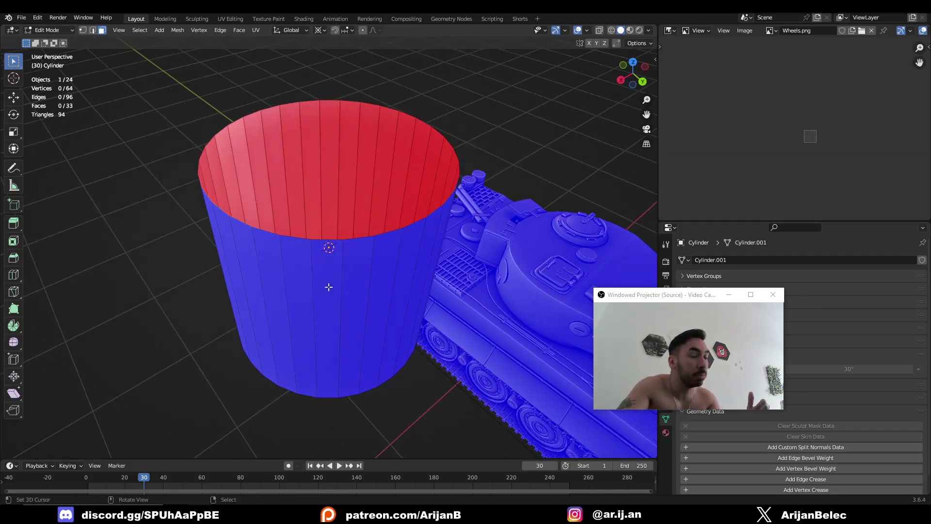
pyautogui.moveTo(341, 330)
pyautogui.mouseDown(button='middle')
pyautogui.moveTo(415, 266)
pyautogui.moveTo(416, 306)
pyautogui.mouseUp(button='middle')
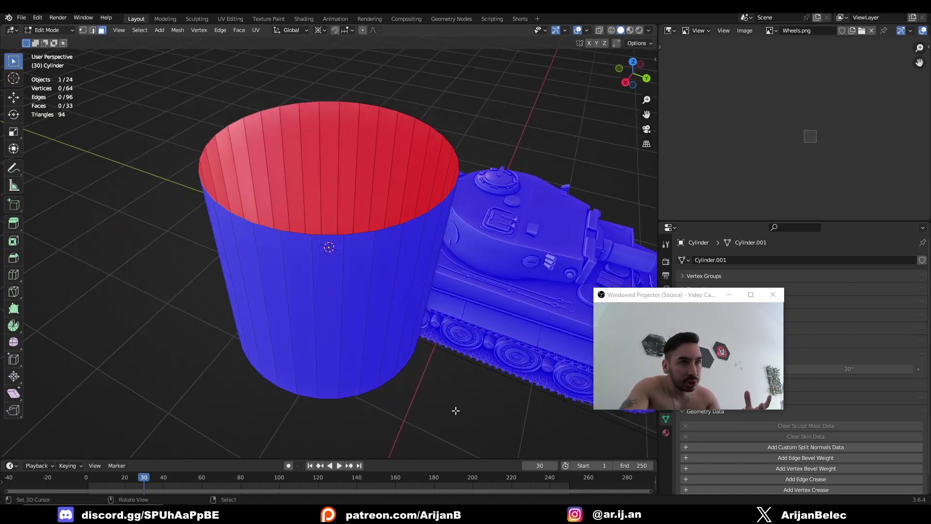
pyautogui.moveTo(430, 362); pyautogui.dragTo(373, 213, button='middle')
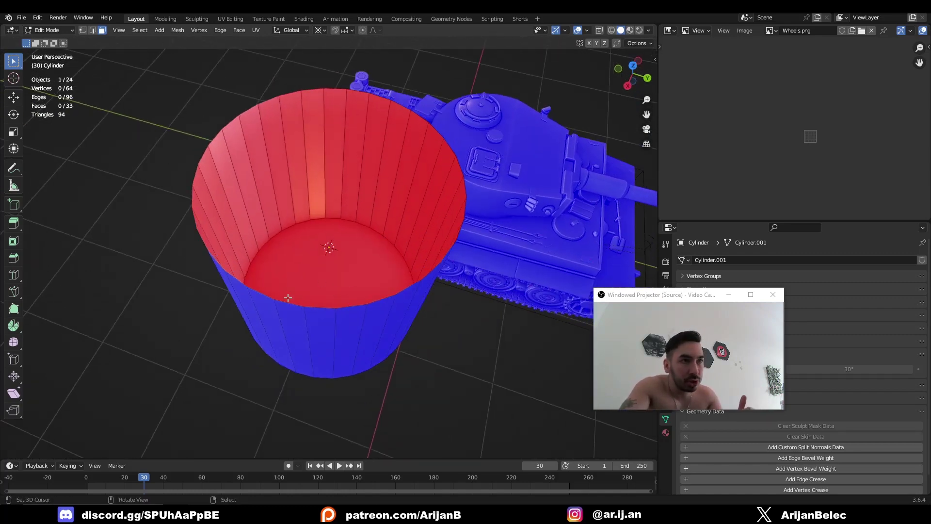
pyautogui.moveTo(287, 298)
pyautogui.mouseDown(button='middle')
pyautogui.moveTo(389, 354)
pyautogui.moveTo(416, 270)
pyautogui.moveTo(326, 254)
pyautogui.moveTo(369, 263)
pyautogui.moveTo(378, 276)
pyautogui.mouseUp(button='middle')
pyautogui.click(416, 270)
pyautogui.scroll(5, 405, 271)
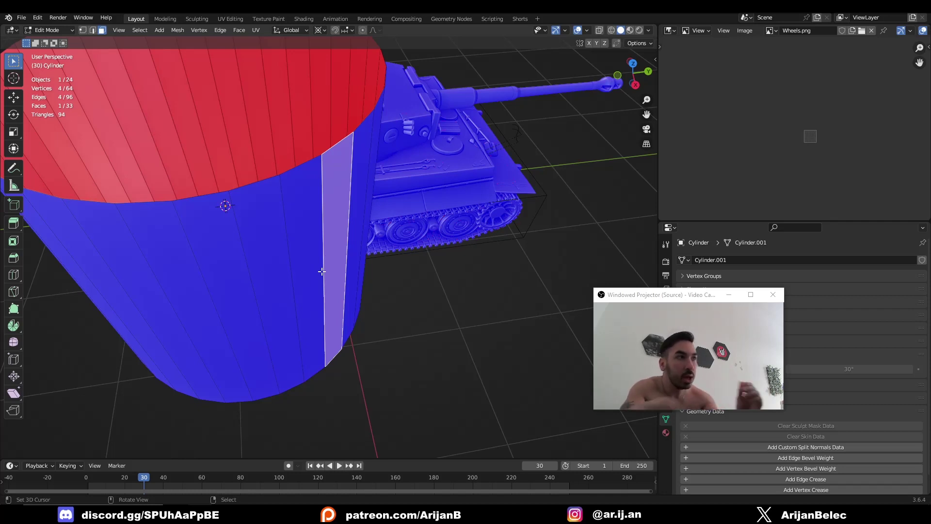
pyautogui.scroll(3, 320, 272)
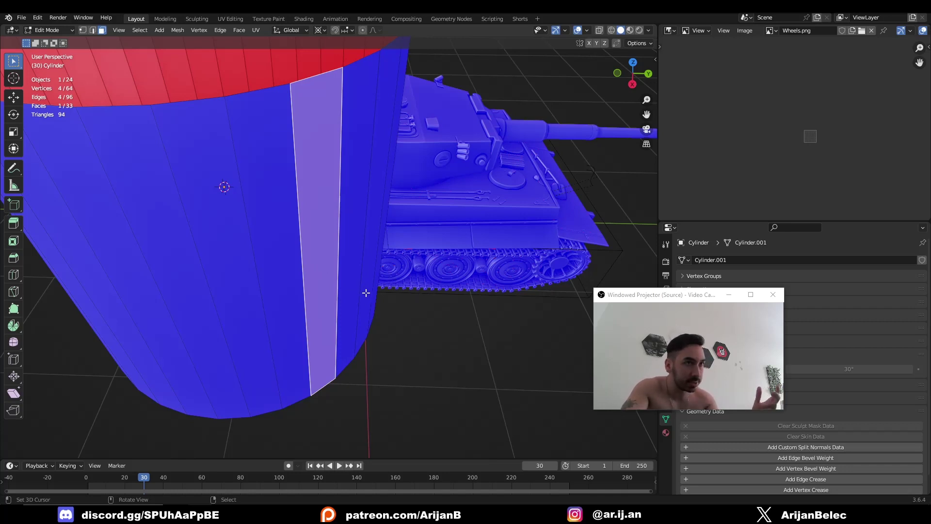
pyautogui.scroll(-2, 366, 293)
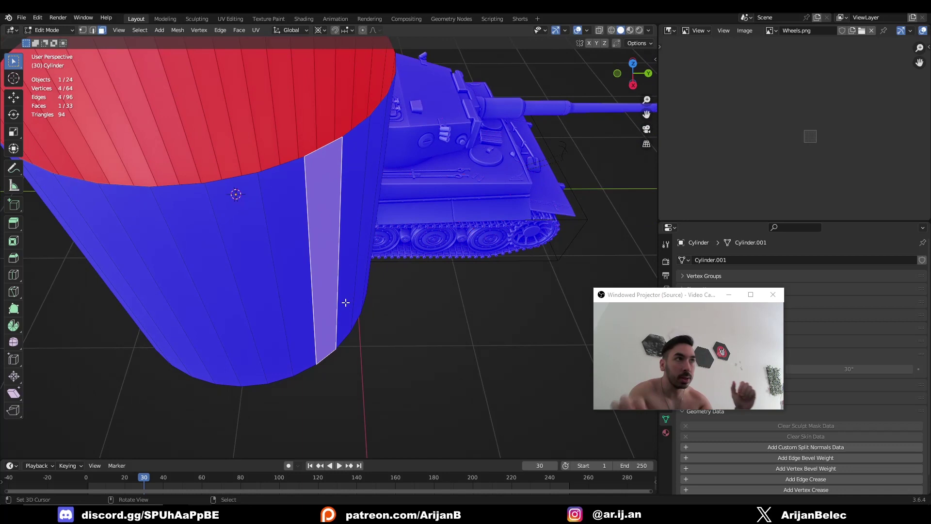
# Turn on face normals display as lines in the Viewport Overlays
pyautogui.click(586, 30)
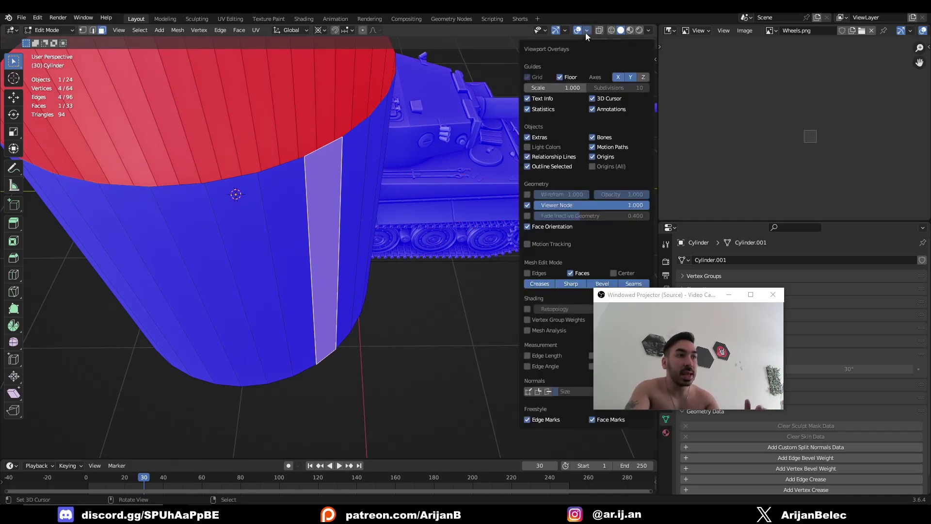
pyautogui.click(547, 392)
pyautogui.moveTo(418, 333)
pyautogui.mouseDown(button='middle')
pyautogui.moveTo(345, 293)
pyautogui.moveTo(371, 314)
pyautogui.moveTo(301, 301)
pyautogui.mouseUp(button='middle')
# Try and cancel an extrude, then select the cylinder's top rim edge loop
pyautogui.press('e')
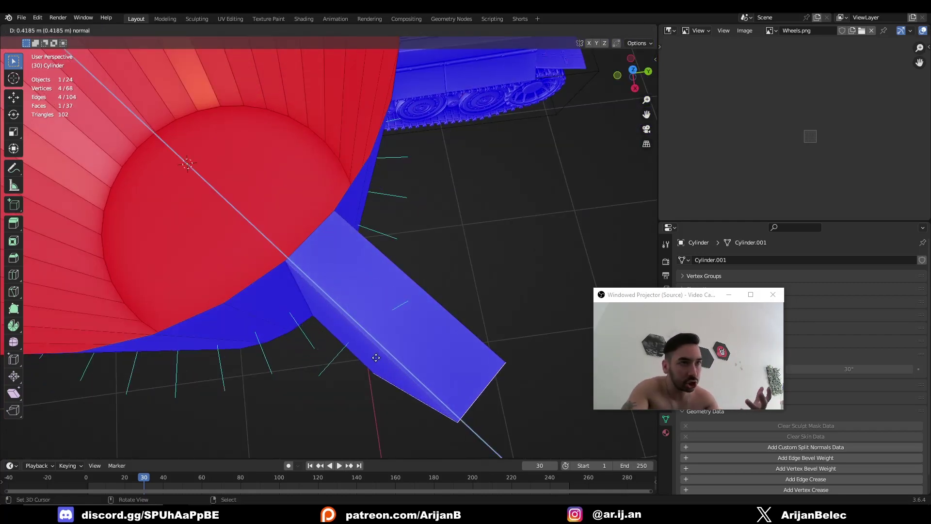
pyautogui.press('Escape')
pyautogui.scroll(-5, 234, 249)
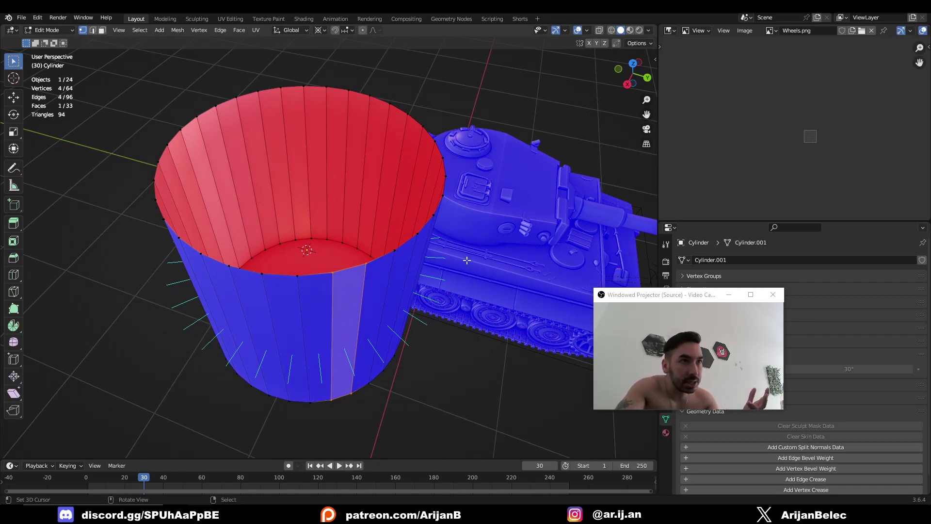
pyautogui.moveTo(391, 240); pyautogui.dragTo(397, 266, button='middle')
pyautogui.press('2')
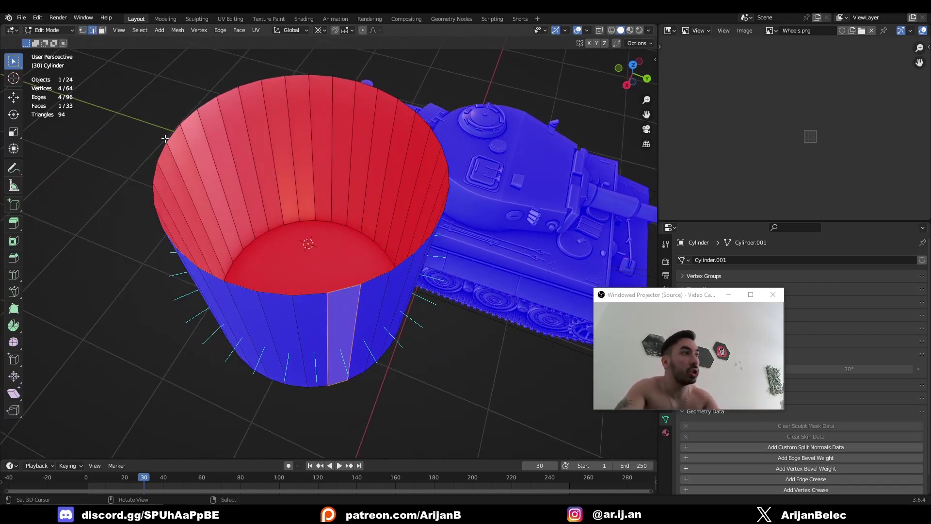
pyautogui.keyDown('alt'); pyautogui.click(168, 129); pyautogui.keyUp('alt')
pyautogui.moveTo(298, 231)
pyautogui.mouseDown(button='middle')
pyautogui.moveTo(417, 241)
pyautogui.moveTo(396, 295)
pyautogui.moveTo(486, 305)
pyautogui.mouseUp(button='middle')
# Fill the open top with a face, inset it into a rim, and extrude the centre down
pyautogui.press('f')
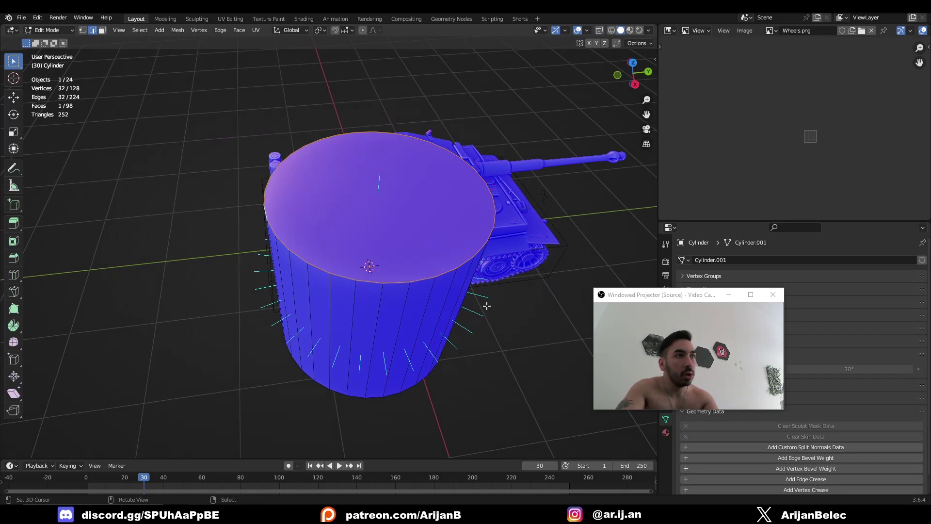
pyautogui.press('i')
pyautogui.click(478, 330)
pyautogui.press('e')
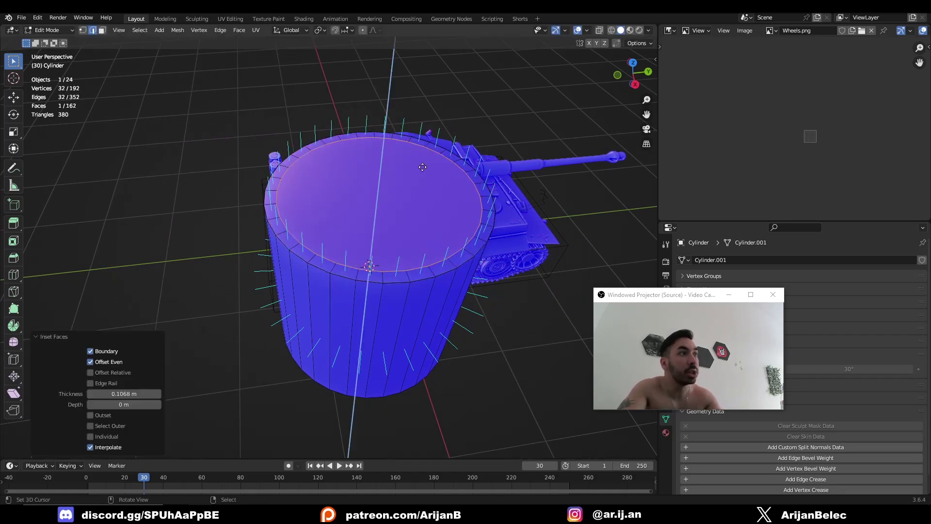
pyautogui.click(424, 289)
# Check the recessed chamber with X-ray toggled on and back off
pyautogui.hotkey('alt', 'z')
pyautogui.moveTo(423, 289); pyautogui.dragTo(364, 236, button='middle')
pyautogui.hotkey('alt', 'z')
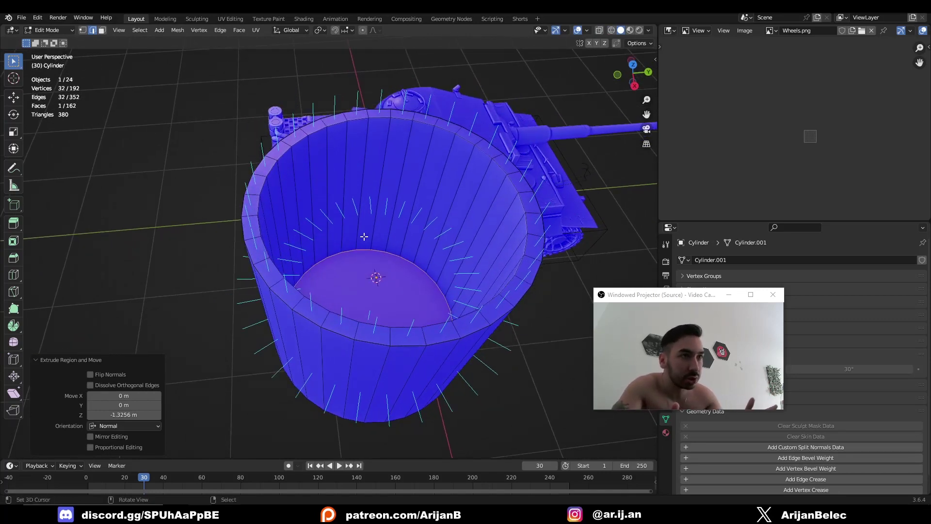
pyautogui.moveTo(364, 237); pyautogui.dragTo(347, 251, button='middle')
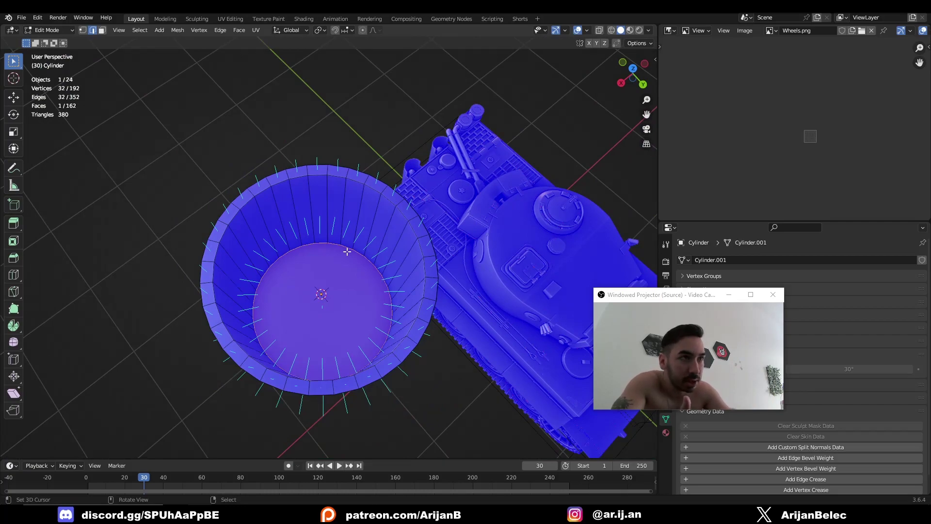
pyautogui.scroll(-4, 347, 251)
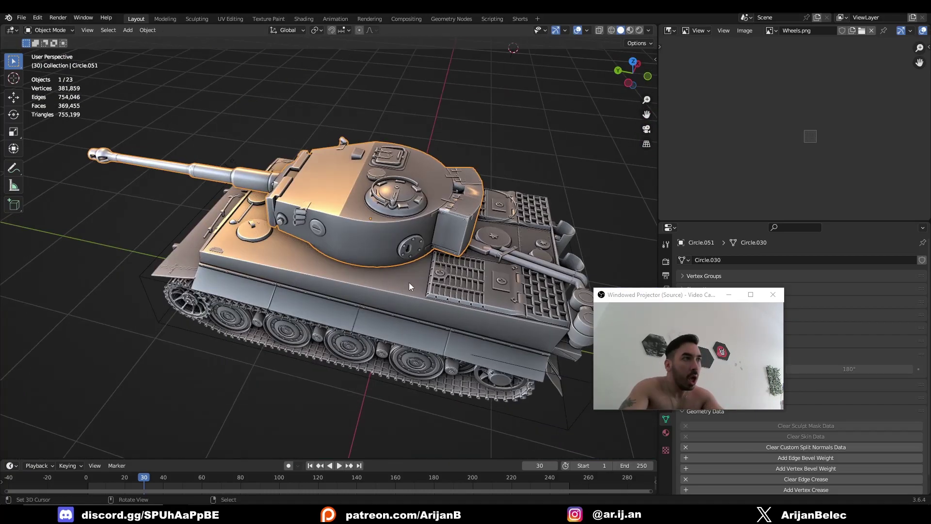
# Frame the turret, enter Edit Mode and select its connected shell geometry
pyautogui.moveTo(409, 282)
pyautogui.mouseDown(button='middle')
pyautogui.moveTo(404, 241)
pyautogui.moveTo(313, 247)
pyautogui.moveTo(317, 260)
pyautogui.mouseUp(button='middle')
pyautogui.scroll(-3, 317, 260)
pyautogui.scroll(2, 349, 275)
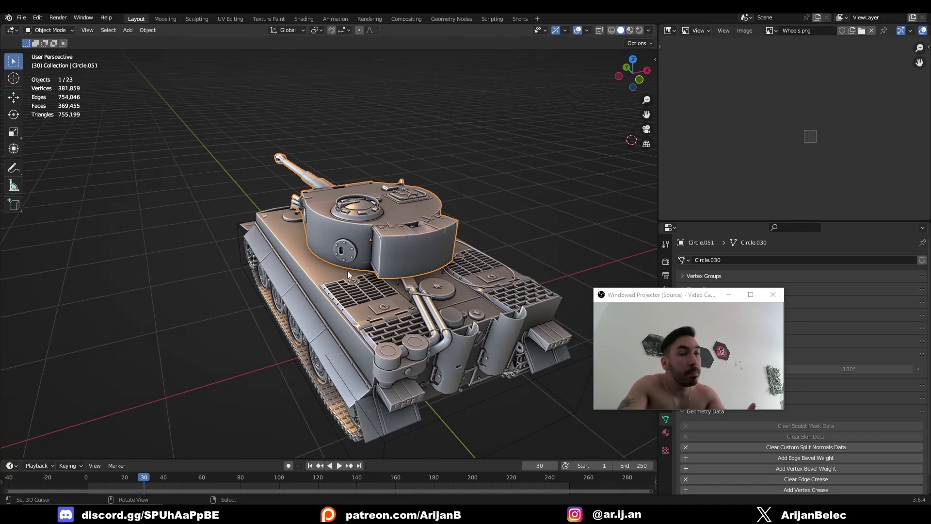
pyautogui.moveTo(372, 280)
pyautogui.mouseDown(button='middle')
pyautogui.moveTo(401, 335)
pyautogui.moveTo(349, 305)
pyautogui.moveTo(266, 291)
pyautogui.moveTo(306, 276)
pyautogui.moveTo(288, 237)
pyautogui.moveTo(368, 288)
pyautogui.mouseUp(button='middle')
pyautogui.press('KP_Decimal')
pyautogui.press('Tab')
pyautogui.scroll(-3, 355, 229)
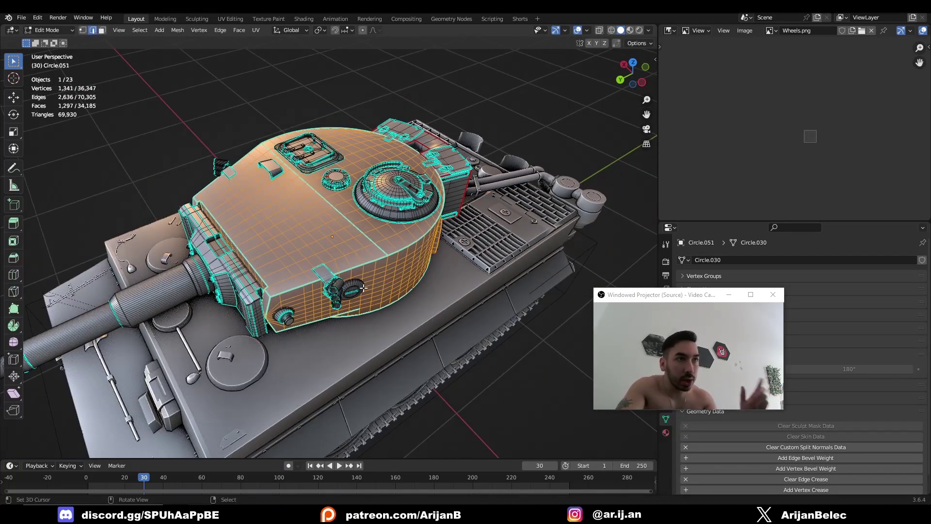
pyautogui.press('a')
pyautogui.scroll(3, 354, 231)
pyautogui.hotkey('alt', 'a')
pyautogui.press('l')
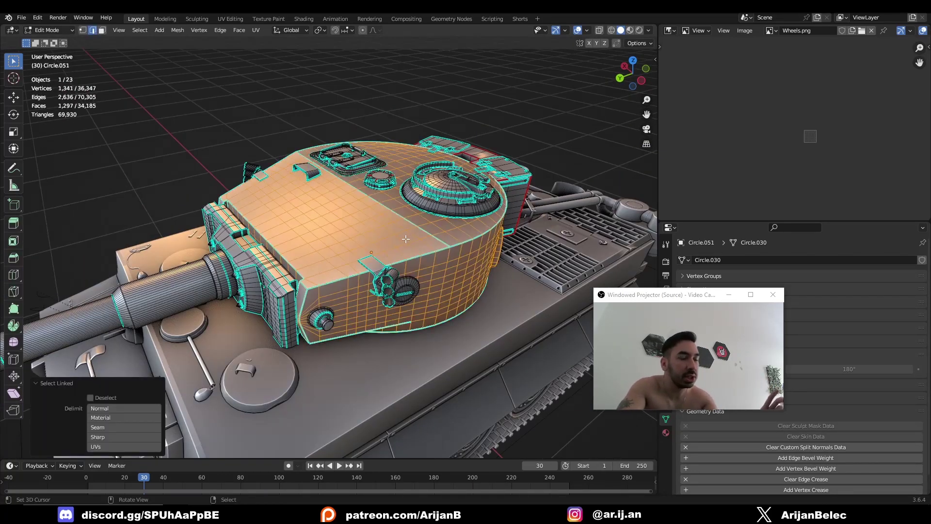
pyautogui.scroll(-3, 405, 238)
# Move the turret shell 2 m along X and deselect everything
pyautogui.moveTo(405, 238); pyautogui.dragTo(364, 247, button='middle')
pyautogui.press('g')
pyautogui.press('x')
pyautogui.write('D: 2 m (2 m) along global X')
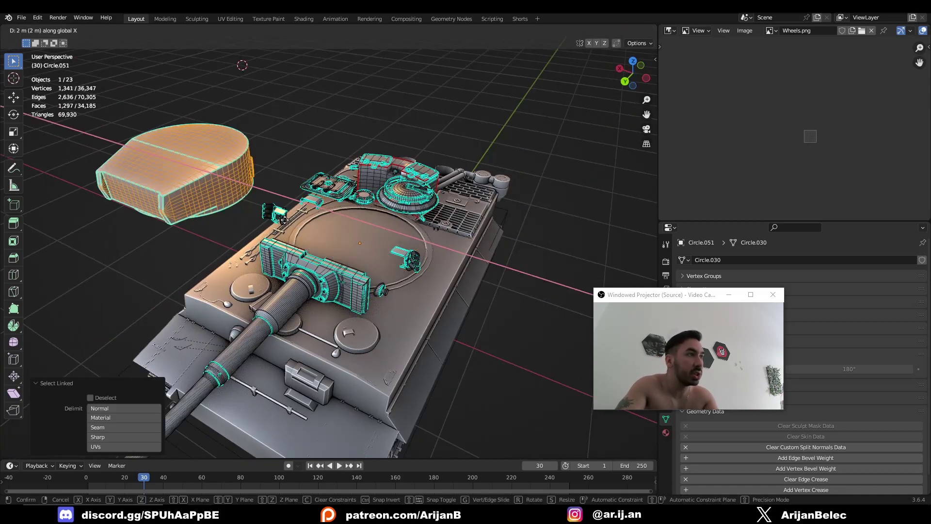
pyautogui.press('Return')
pyautogui.moveTo(327, 181); pyautogui.dragTo(275, 186, button='middle')
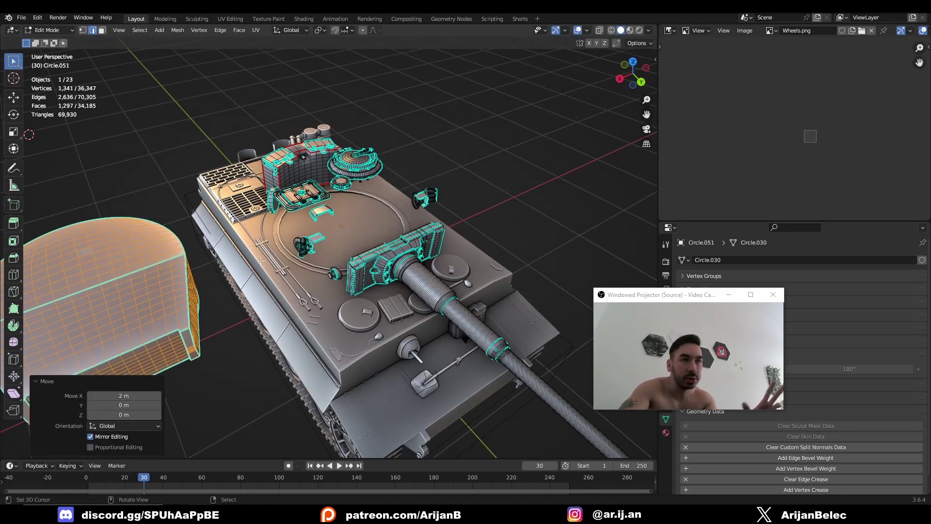
pyautogui.moveTo(261, 260); pyautogui.dragTo(249, 327, button='middle')
pyautogui.hotkey('alt', 'a')
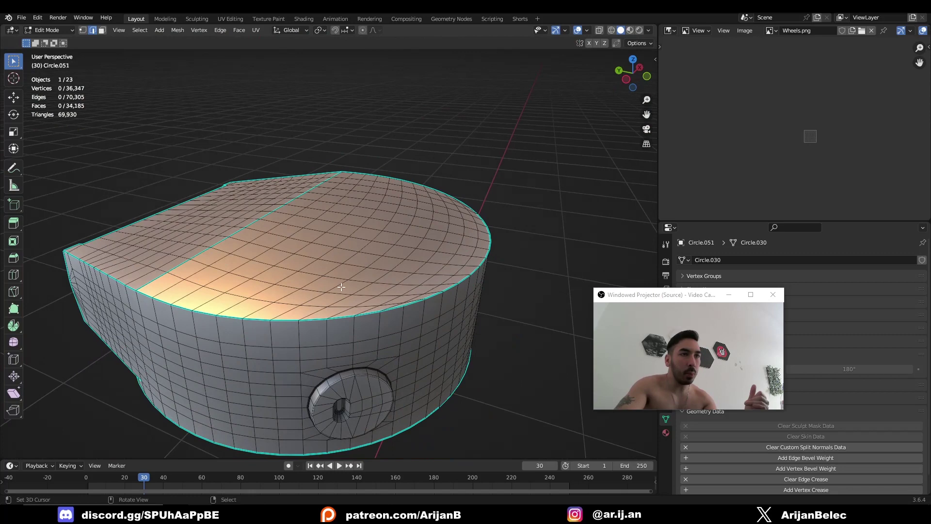
# Extrude the whole turret top downward, then undo it
pyautogui.moveTo(322, 268); pyautogui.dragTo(325, 282, button='middle')
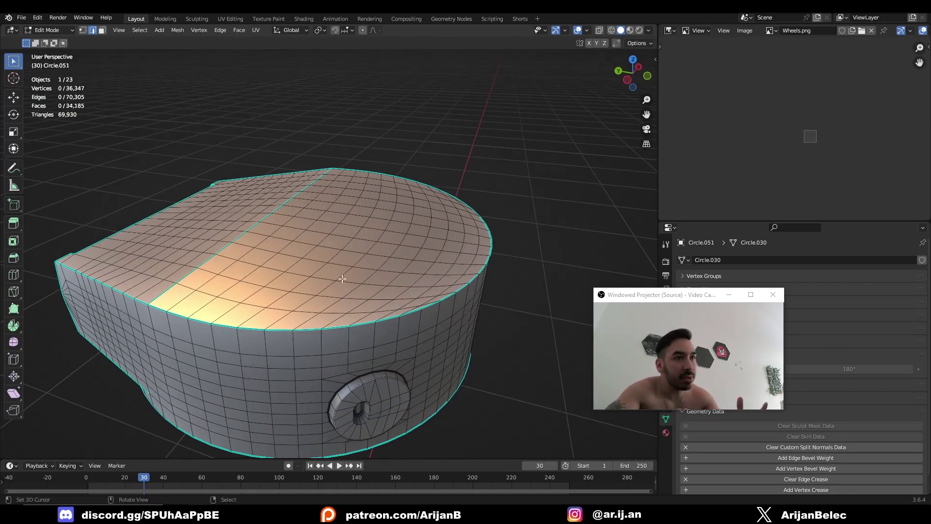
pyautogui.moveTo(343, 279); pyautogui.dragTo(425, 310, button='middle')
pyautogui.keyDown('ctrl'); pyautogui.keyDown('shift'); pyautogui.click(425, 311); pyautogui.keyUp('shift'); pyautogui.keyUp('ctrl')
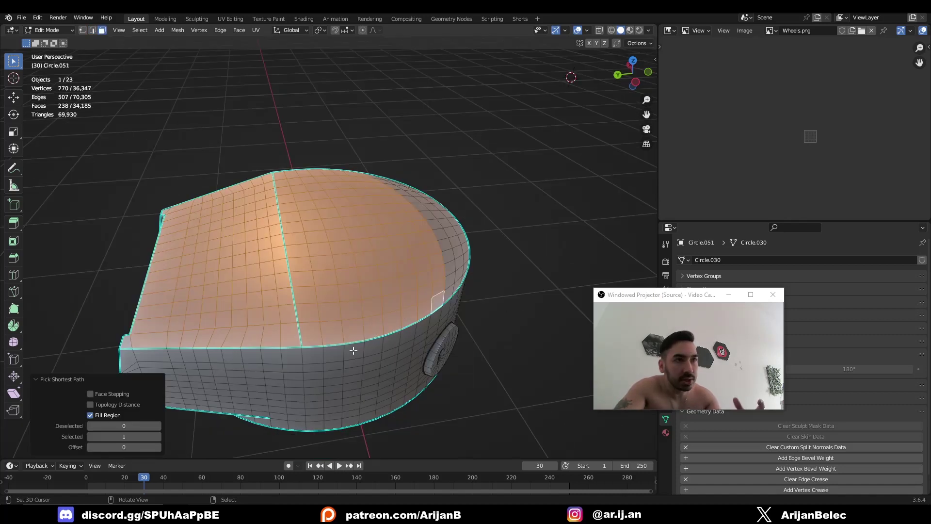
pyautogui.press('e')
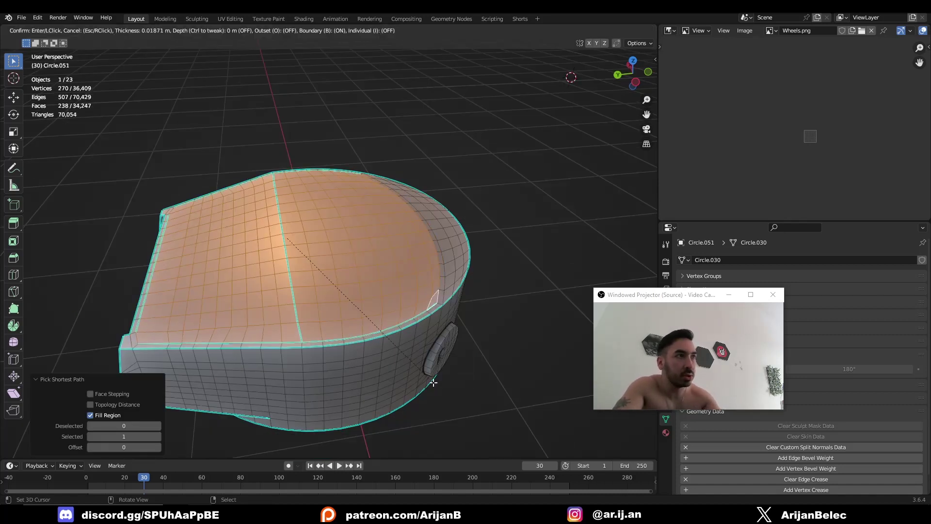
pyautogui.click(354, 319)
pyautogui.scroll(2, 362, 270)
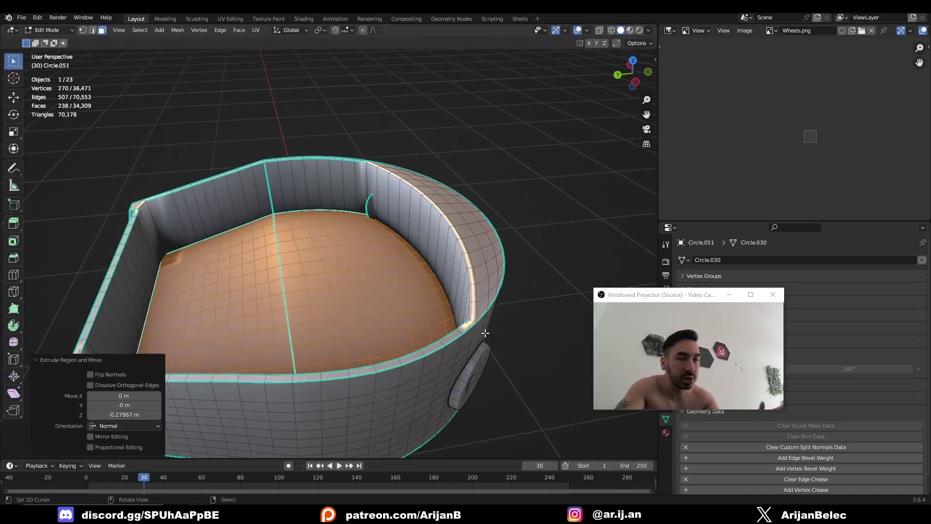
pyautogui.hotkey('ctrl', 'z')
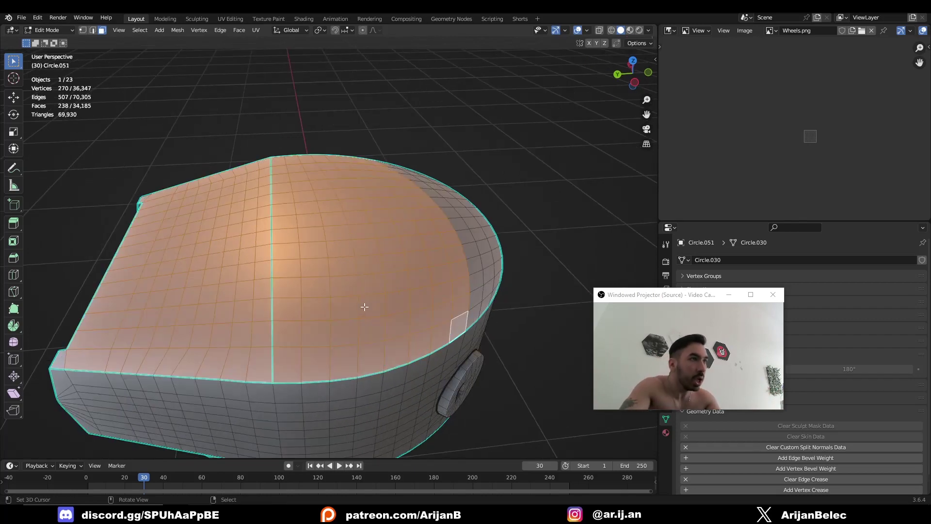
# Fill-select a small face block on top, then zoom out and clear the selection
pyautogui.click(342, 285)
pyautogui.keyDown('ctrl'); pyautogui.keyDown('shift'); pyautogui.click(375, 290); pyautogui.keyUp('shift'); pyautogui.keyUp('ctrl')
pyautogui.moveTo(368, 314); pyautogui.dragTo(355, 266, button='middle')
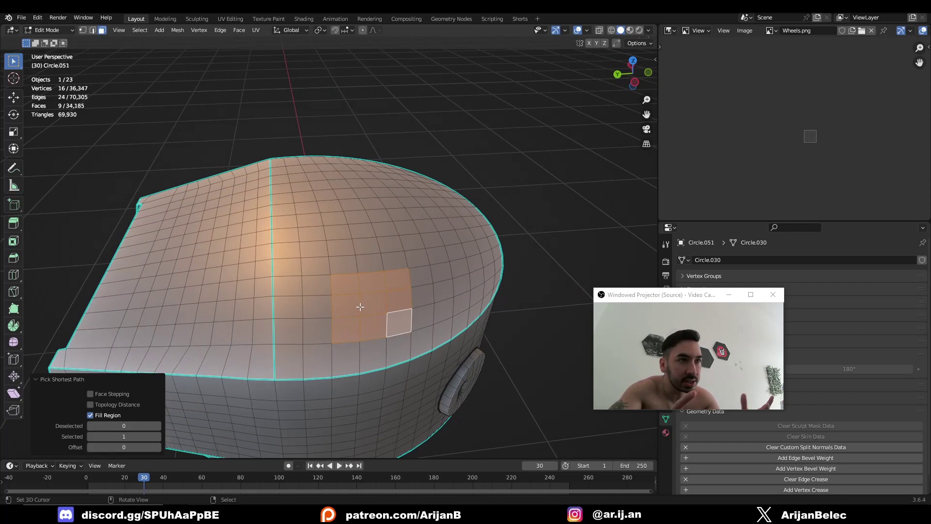
pyautogui.moveTo(359, 306)
pyautogui.mouseDown(button='middle')
pyautogui.moveTo(366, 266)
pyautogui.moveTo(292, 93)
pyautogui.mouseUp(button='middle')
pyautogui.hotkey('alt', 'a')
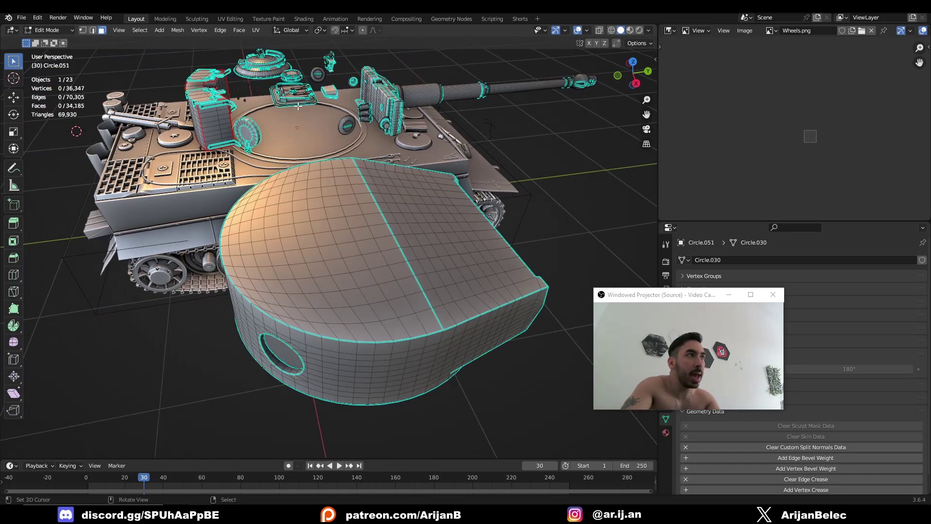
# Fill-select a rectangular block of faces on the turret top, retrying the selection
pyautogui.moveTo(313, 161)
pyautogui.mouseDown(button='middle')
pyautogui.moveTo(330, 306)
pyautogui.moveTo(328, 291)
pyautogui.mouseUp(button='middle')
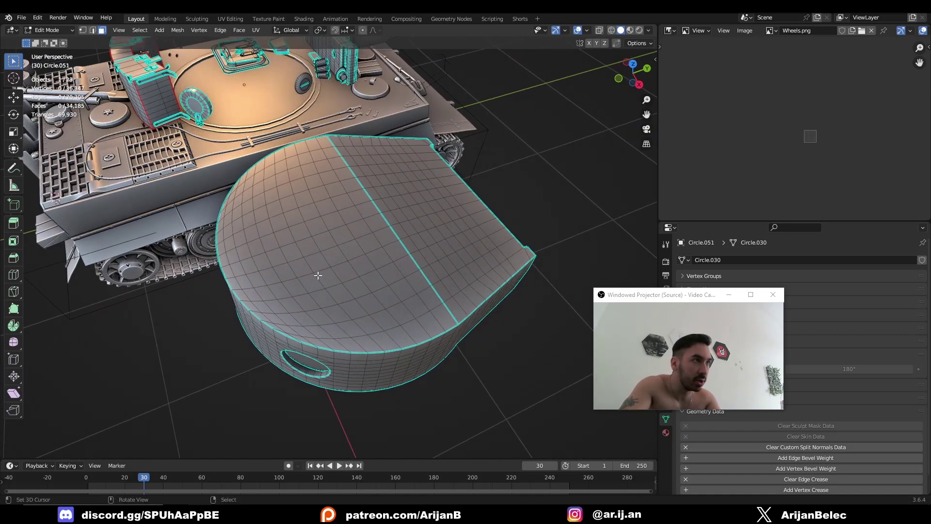
pyautogui.click(320, 273)
pyautogui.keyDown('ctrl'); pyautogui.keyDown('shift'); pyautogui.click(396, 301); pyautogui.keyUp('shift'); pyautogui.keyUp('ctrl')
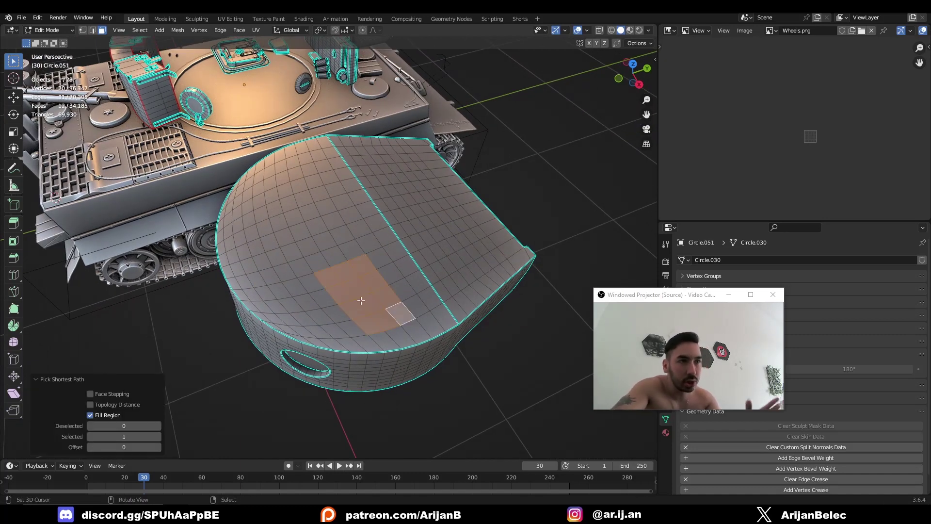
pyautogui.keyDown('shift'); pyautogui.moveTo(396, 301); pyautogui.dragTo(386, 301, button='middle'); pyautogui.keyUp('shift')
pyautogui.scroll(2, 387, 300)
pyautogui.click(333, 250)
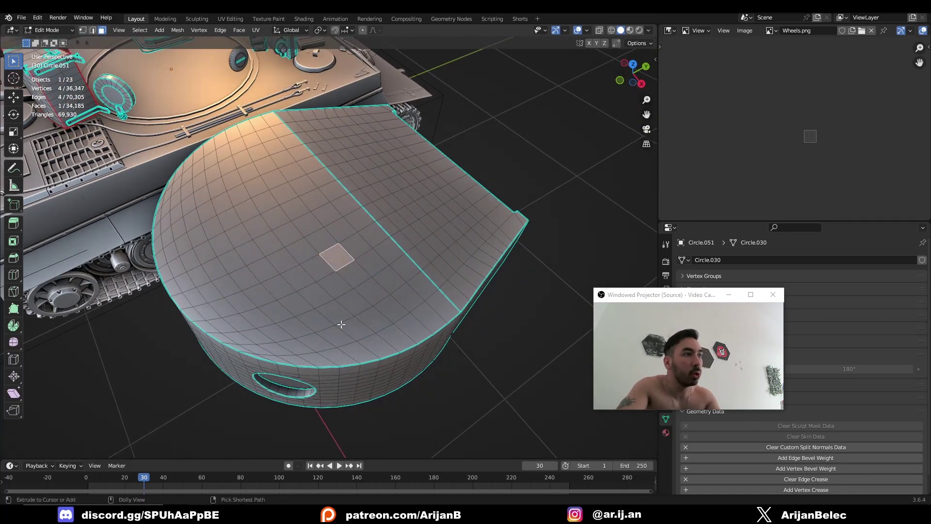
pyautogui.keyDown('ctrl'); pyautogui.keyDown('shift'); pyautogui.click(335, 336); pyautogui.keyUp('shift'); pyautogui.keyUp('ctrl')
pyautogui.moveTo(320, 273)
pyautogui.mouseDown(button='middle')
pyautogui.moveTo(354, 287)
pyautogui.moveTo(328, 261)
pyautogui.mouseUp(button='middle')
pyautogui.scroll(3, 295, 244)
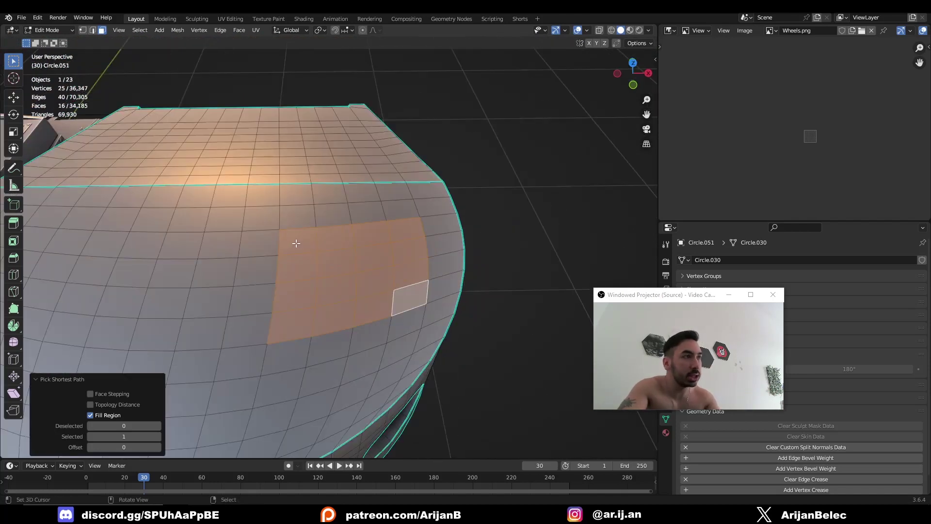
pyautogui.click(302, 244)
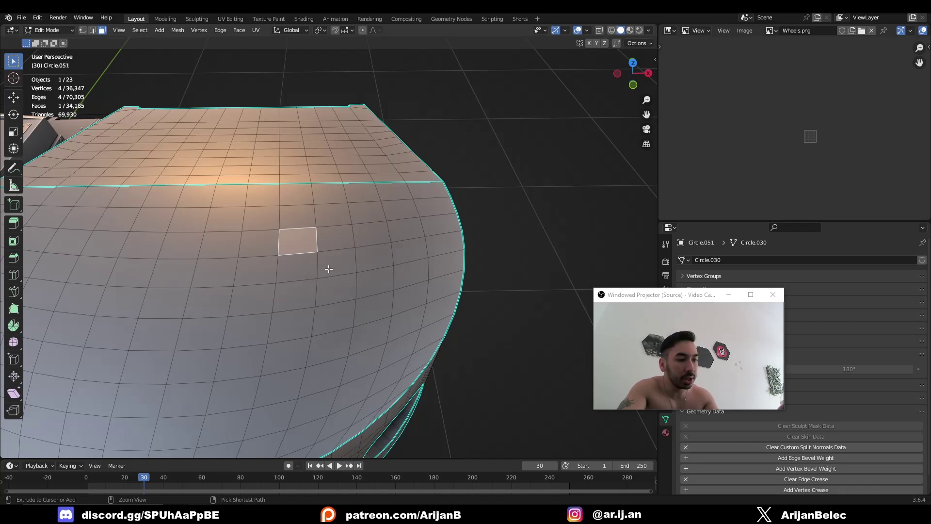
pyautogui.keyDown('ctrl'); pyautogui.keyDown('shift'); pyautogui.click(417, 297); pyautogui.keyUp('shift'); pyautogui.keyUp('ctrl')
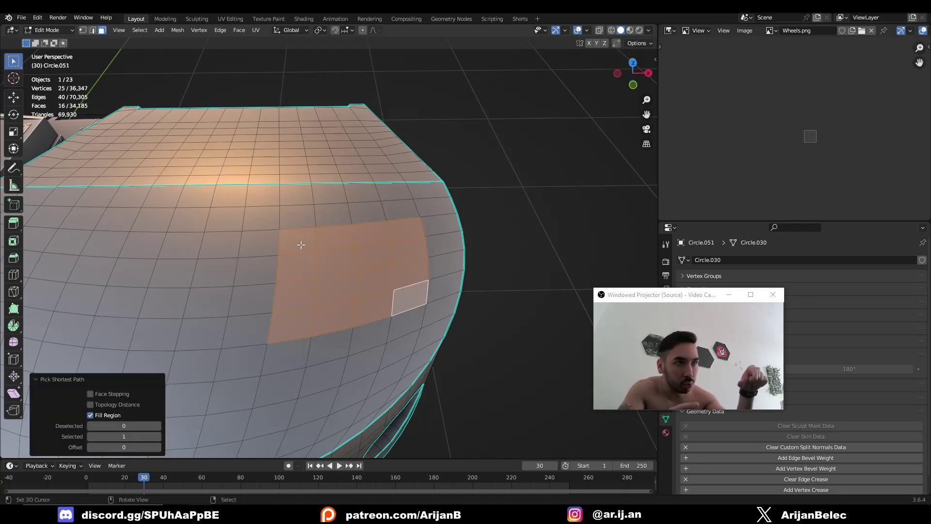
# Inset the selected faces, round them with LoopTools Circle and scale them down
pyautogui.press('i')
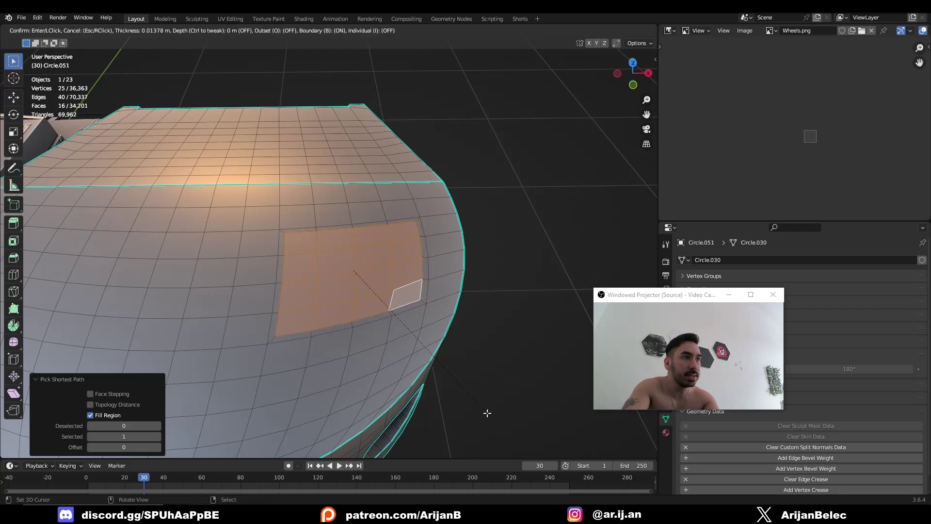
pyautogui.click(485, 413)
pyautogui.moveTo(487, 413); pyautogui.dragTo(429, 234, button='middle')
pyautogui.rightClick(429, 234)
pyautogui.click(476, 238)
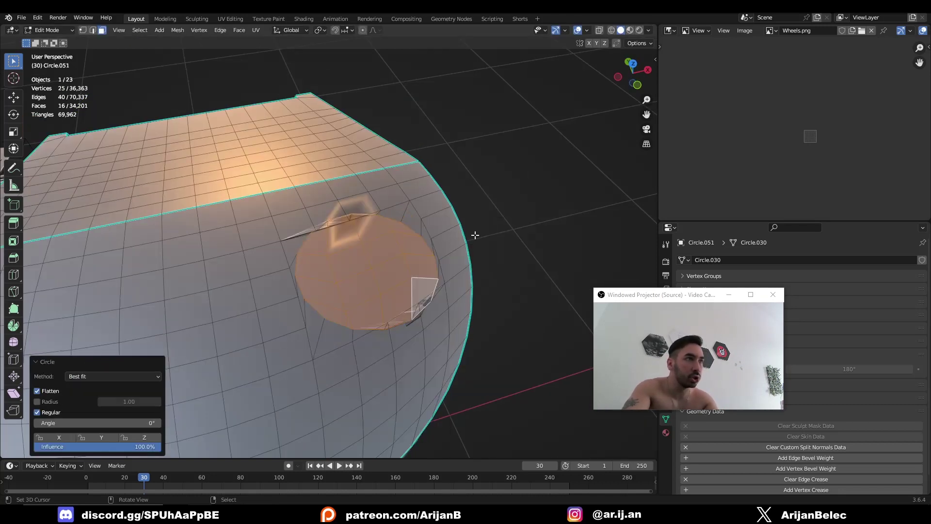
pyautogui.press('s')
pyautogui.click(425, 325)
# Nudge the circular patch slightly along the Y axis
pyautogui.press('g')
pyautogui.press('y')
pyautogui.click(449, 320)
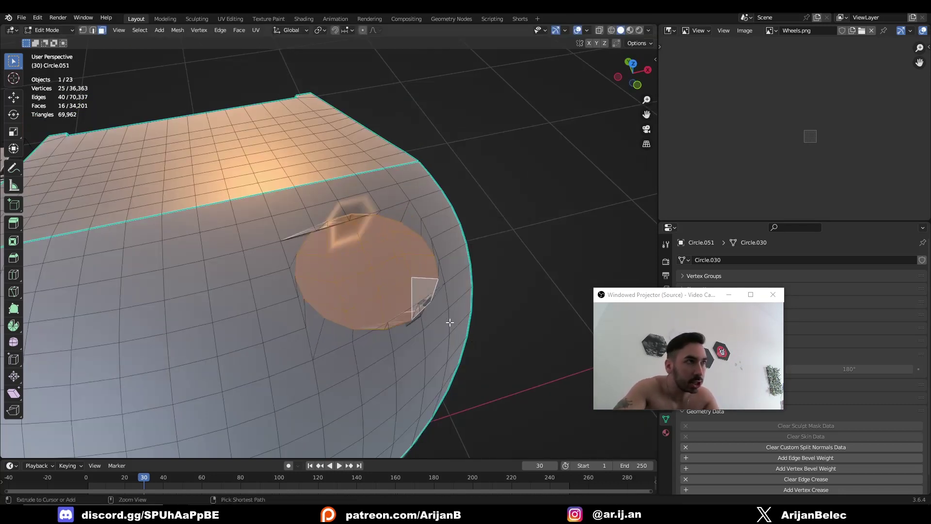
pyautogui.moveTo(448, 320)
pyautogui.mouseDown(button='middle')
pyautogui.moveTo(358, 248)
pyautogui.moveTo(323, 262)
pyautogui.mouseUp(button='middle')
pyautogui.press('x')
# Delete the patch faces and select the hole's boundary in vertex mode
pyautogui.click(412, 244)
pyautogui.scroll(2, 400, 250)
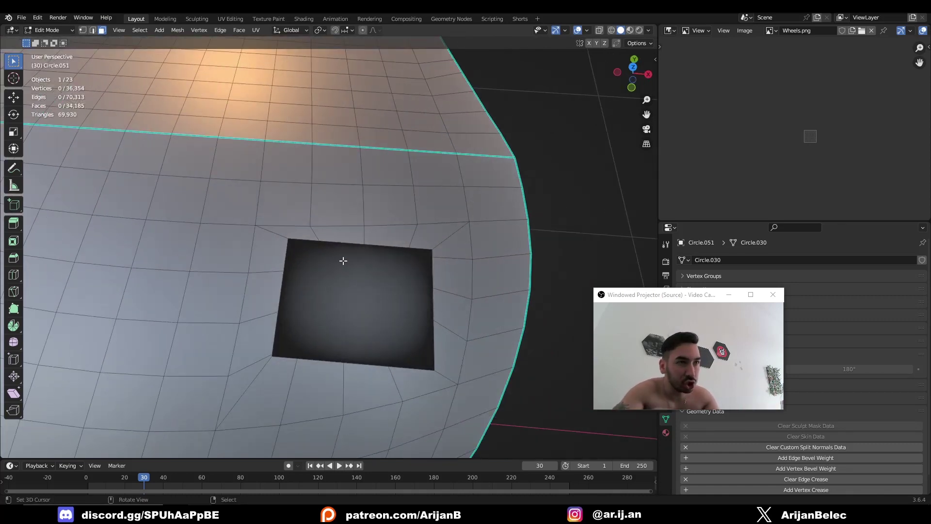
pyautogui.press('1')
pyautogui.keyDown('alt'); pyautogui.click(366, 282); pyautogui.keyUp('alt')
pyautogui.moveTo(342, 261)
pyautogui.mouseDown(button='middle')
pyautogui.moveTo(365, 282)
pyautogui.moveTo(347, 215)
pyautogui.mouseUp(button='middle')
pyautogui.hotkey('alt', 'z')
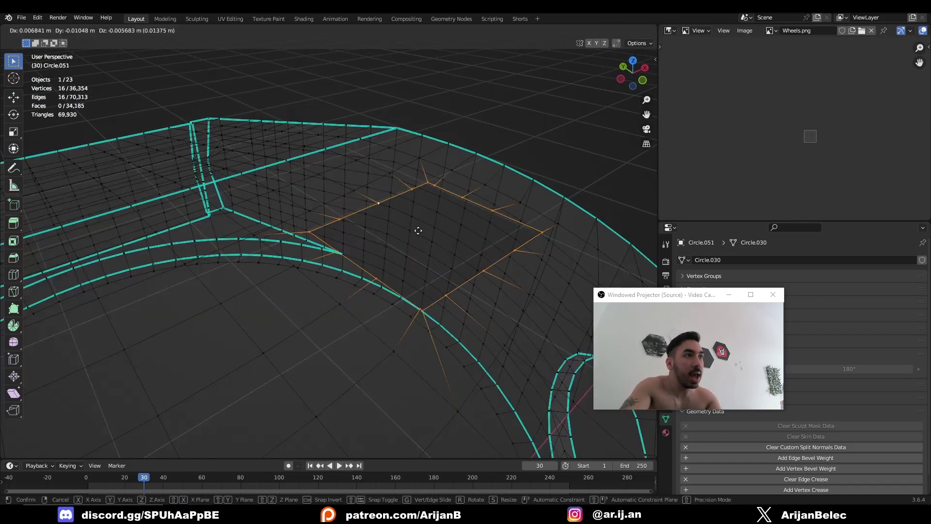
pyautogui.hotkey('alt', 'z')
pyautogui.moveTo(422, 243)
pyautogui.mouseDown(button='middle')
pyautogui.moveTo(311, 223)
pyautogui.moveTo(482, 163)
pyautogui.moveTo(366, 199)
pyautogui.moveTo(373, 229)
pyautogui.moveTo(424, 250)
pyautogui.moveTo(374, 250)
pyautogui.mouseUp(button='middle')
# Return to Object Mode and turn on the Face Orientation overlay
pyautogui.press('Tab')
pyautogui.click(587, 30)
pyautogui.click(547, 205)
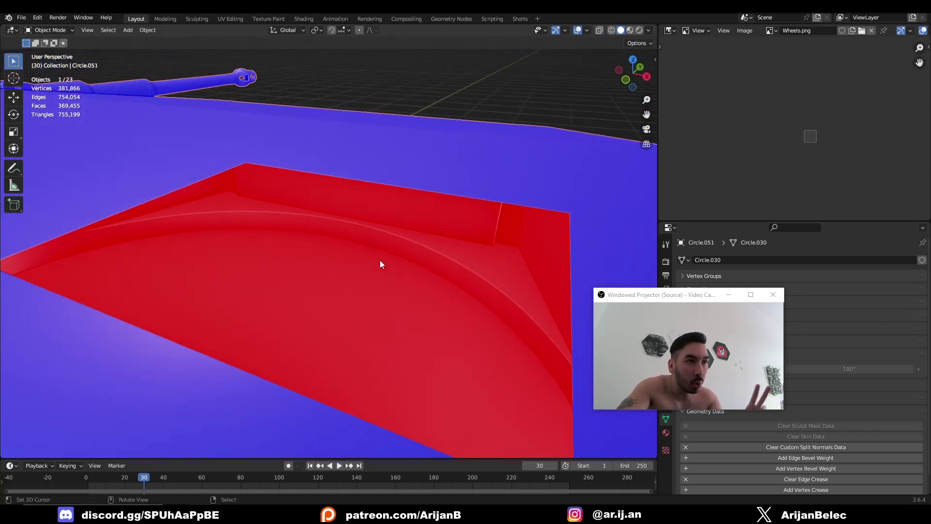
pyautogui.scroll(-3, 380, 260)
# Back in Edit Mode, try moving the hole boundary along Z, cancelling each attempt
pyautogui.press('Tab')
pyautogui.scroll(3, 361, 245)
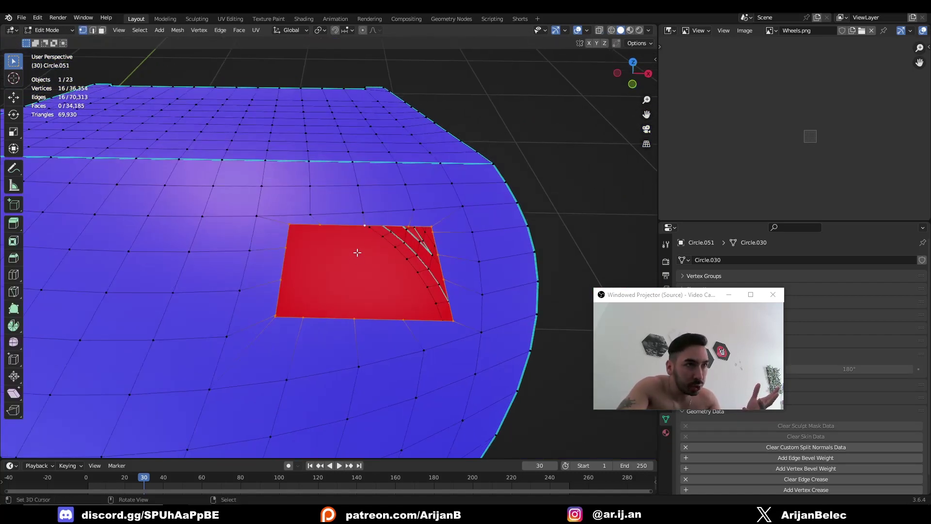
pyautogui.moveTo(357, 254); pyautogui.dragTo(395, 255, button='middle')
pyautogui.press('g')
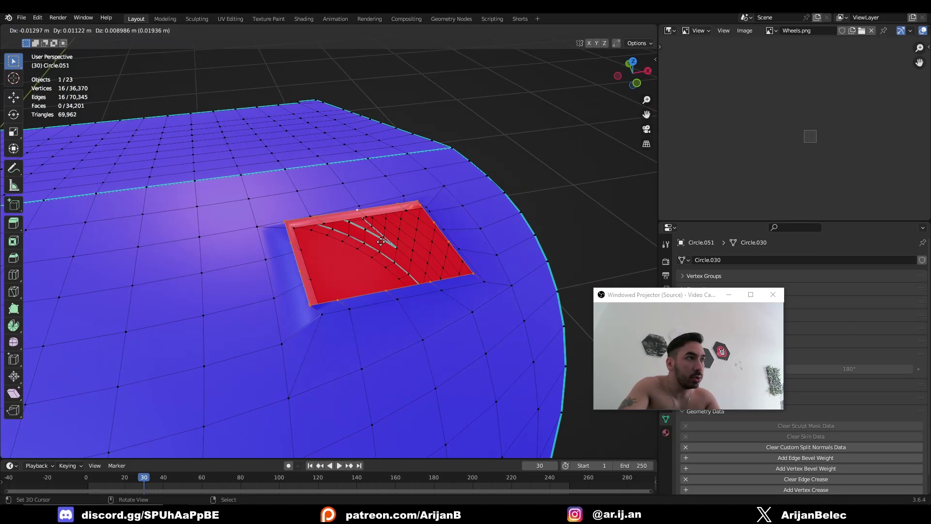
pyautogui.press('Escape')
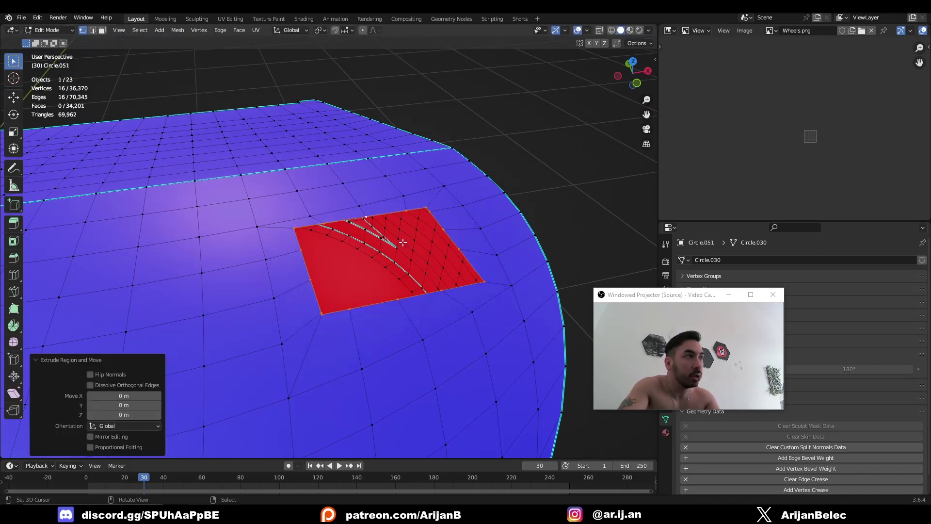
pyautogui.press('g')
pyautogui.press('z')
pyautogui.press('Escape')
pyautogui.hotkey('shift', 'z')
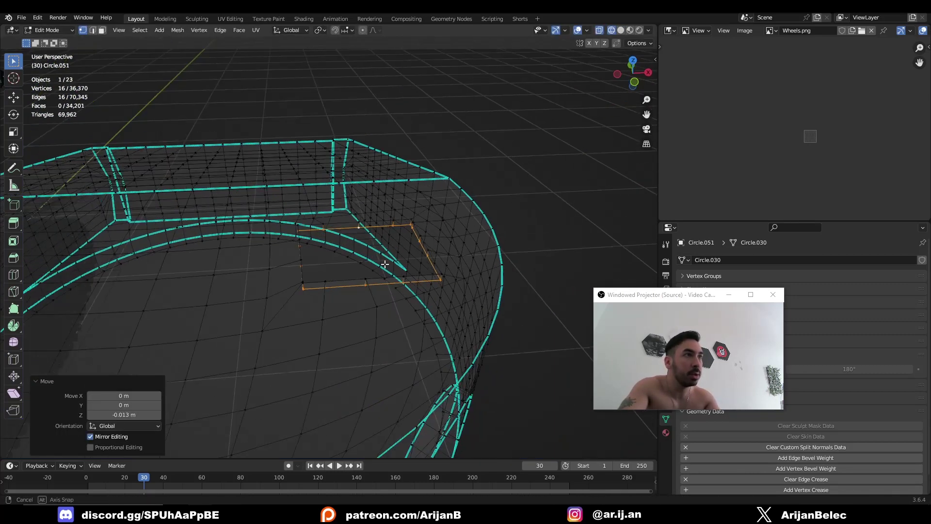
# Extrude the boundary, scale the ring outward, then extrude it down along Z to -0.24 m
pyautogui.press('e')
pyautogui.press('s')
pyautogui.click(416, 232)
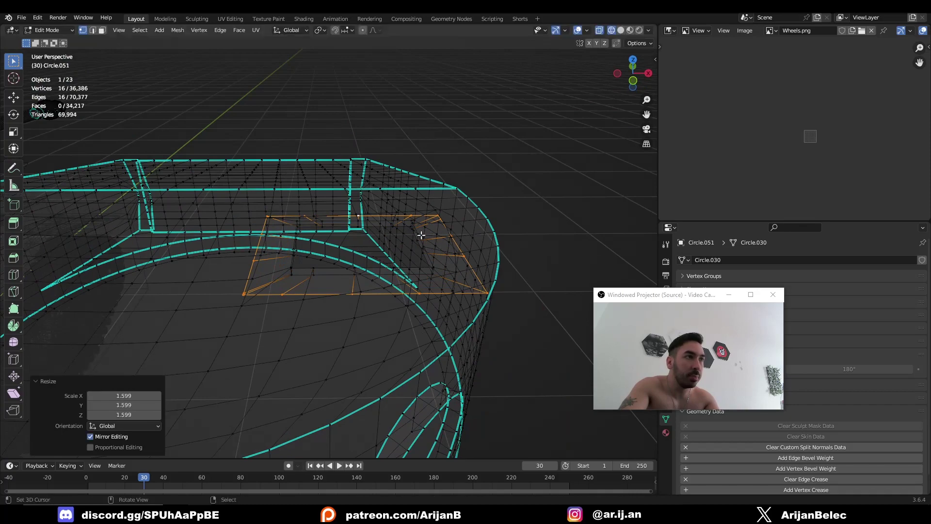
pyautogui.press('e')
pyautogui.press('z')
pyautogui.click(426, 335)
pyautogui.hotkey('shift', 'z')
pyautogui.moveTo(426, 335); pyautogui.dragTo(382, 327, button='middle')
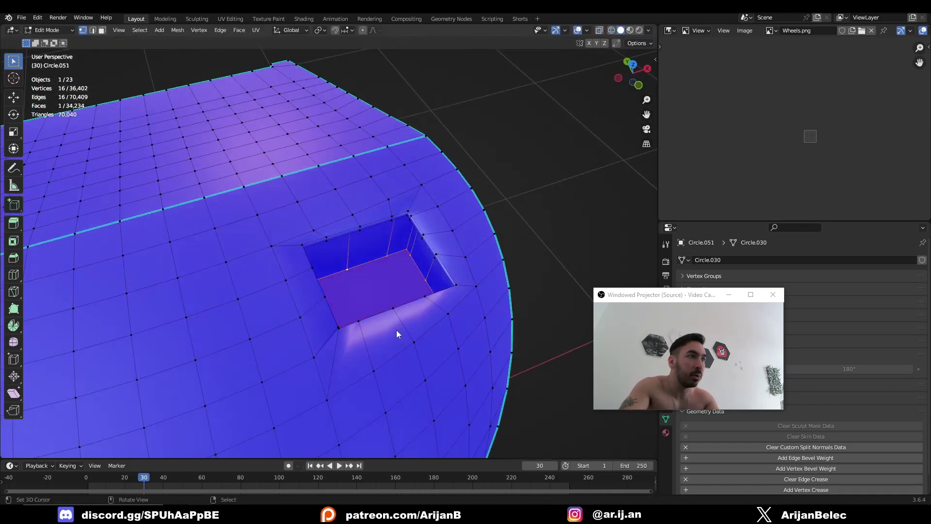
pyautogui.moveTo(397, 333)
pyautogui.mouseDown(button='middle')
pyautogui.moveTo(280, 272)
pyautogui.moveTo(360, 231)
pyautogui.moveTo(326, 244)
pyautogui.mouseUp(button='middle')
pyautogui.scroll(-2, 275, 175)
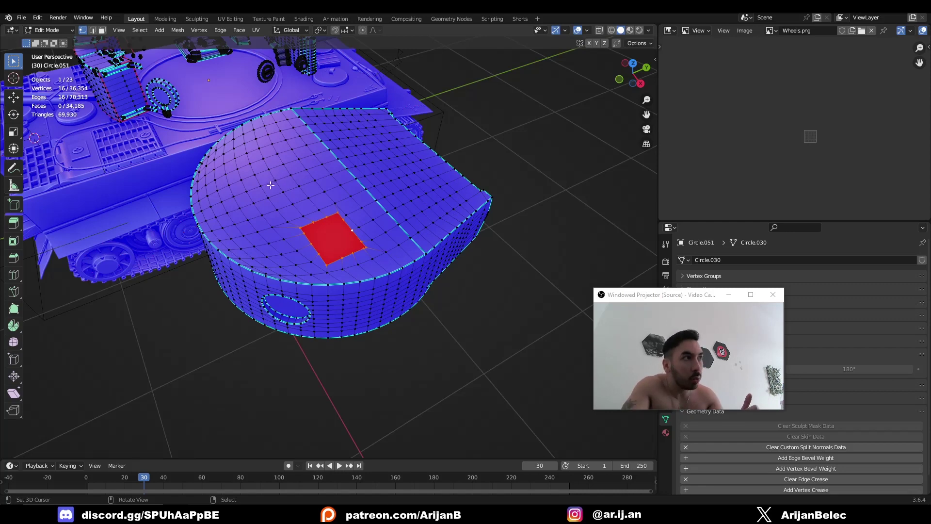
pyautogui.scroll(3, 270, 185)
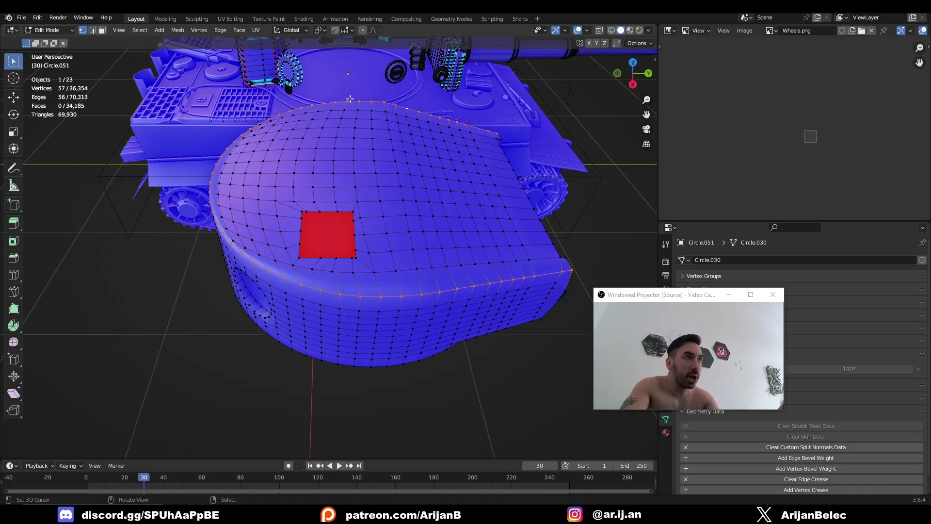
pyautogui.scroll(-3, 362, 220)
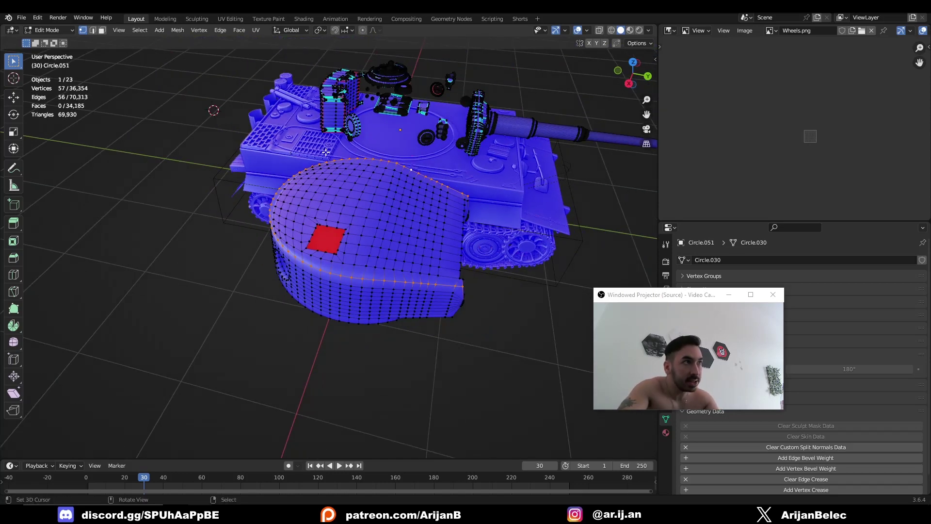
# In X-ray, circle-deselect the two end vertices of the rim loop
pyautogui.moveTo(362, 220); pyautogui.dragTo(295, 182, button='middle')
pyautogui.scroll(4, 295, 182)
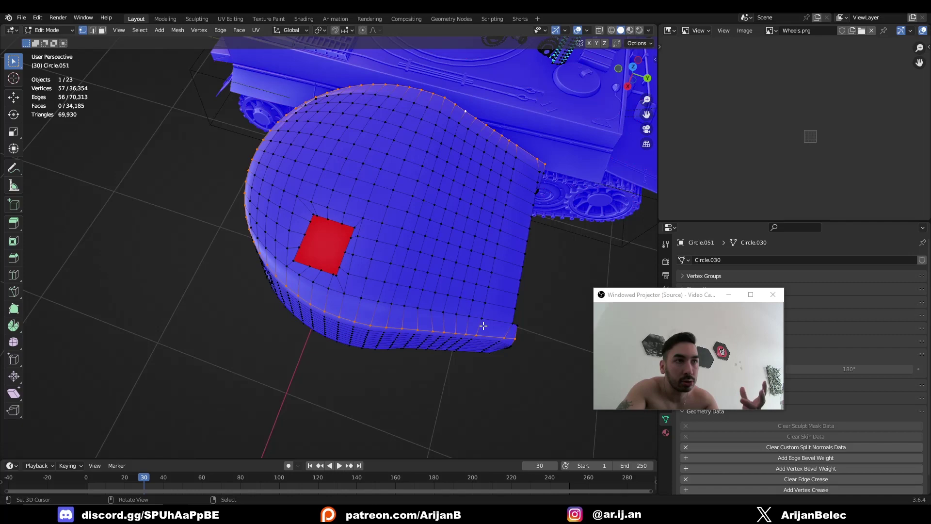
pyautogui.moveTo(499, 308); pyautogui.dragTo(475, 308, button='middle')
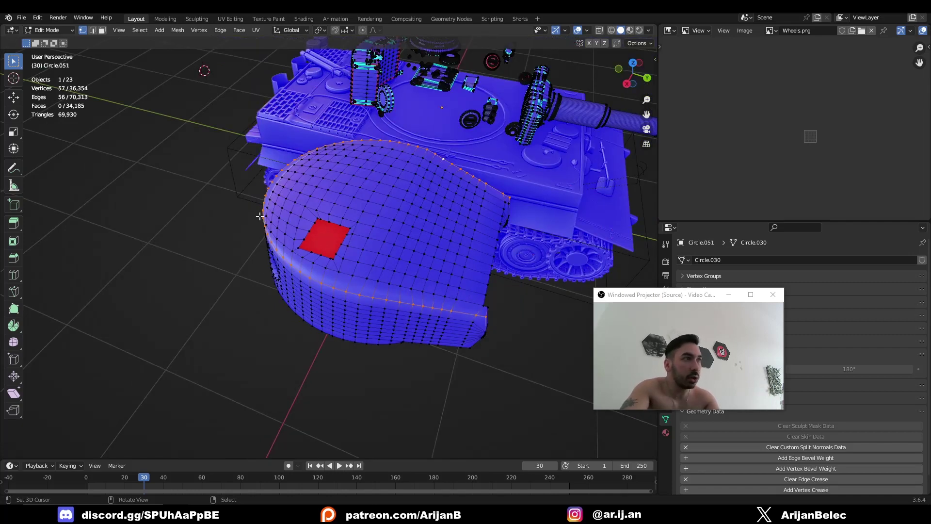
pyautogui.moveTo(259, 216); pyautogui.dragTo(492, 163, button='middle')
pyautogui.hotkey('alt', 'z')
pyautogui.press('c')
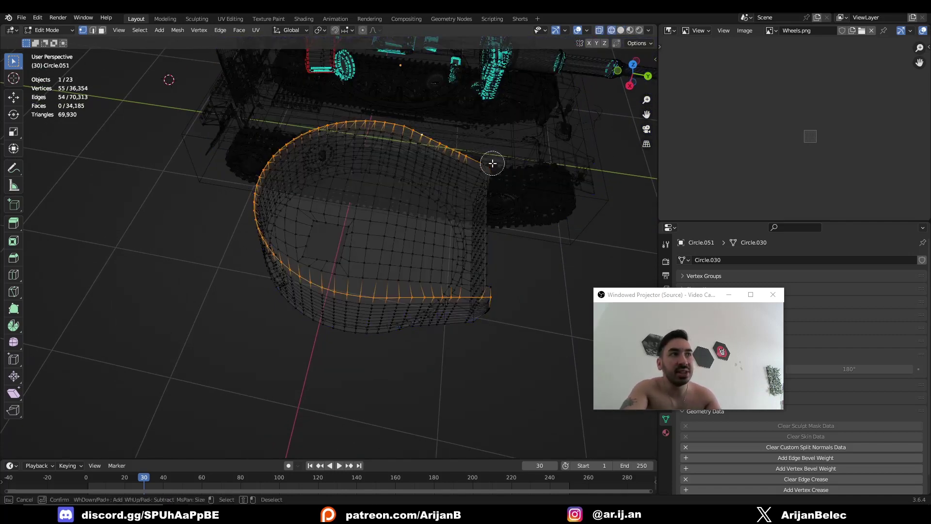
pyautogui.middleClick(495, 295)
pyautogui.press('Escape')
pyautogui.hotkey('alt', 'z')
# Fill-select the turret's top region from a rim vertex using Ctrl-click shortest path
pyautogui.moveTo(492, 322); pyautogui.dragTo(529, 222, button='middle')
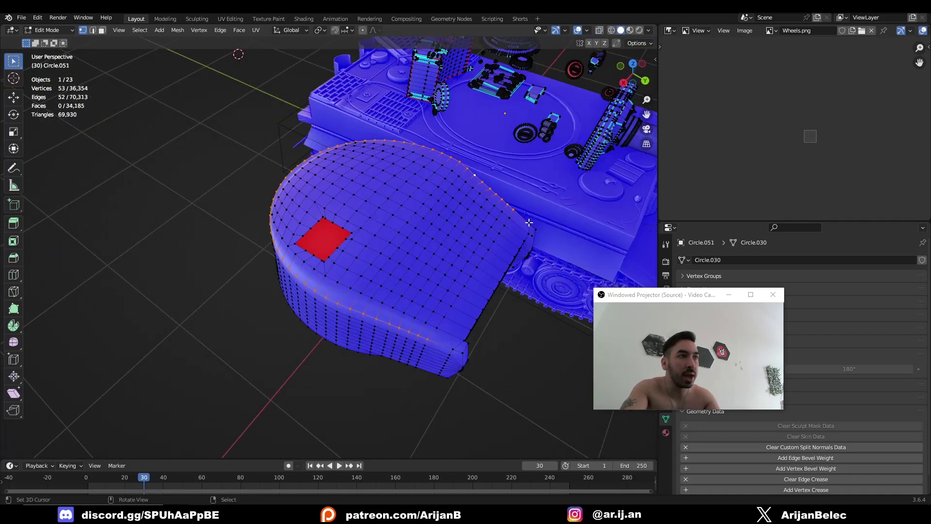
pyautogui.moveTo(498, 275); pyautogui.dragTo(443, 371, button='middle')
pyautogui.hotkey('alt', 'z')
pyautogui.hotkey('alt', 'z')
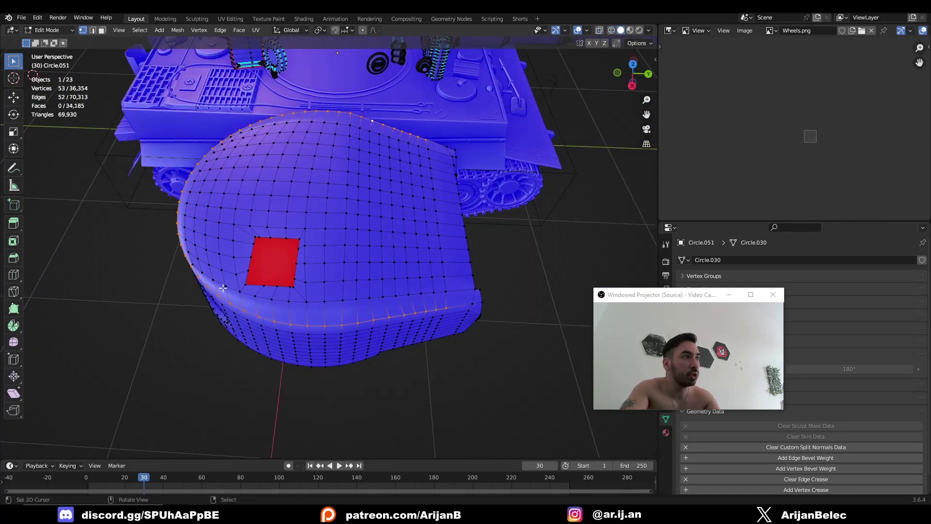
pyautogui.moveTo(207, 267); pyautogui.dragTo(196, 278, button='middle')
pyautogui.keyDown('shift'); pyautogui.click(198, 280); pyautogui.keyUp('shift')
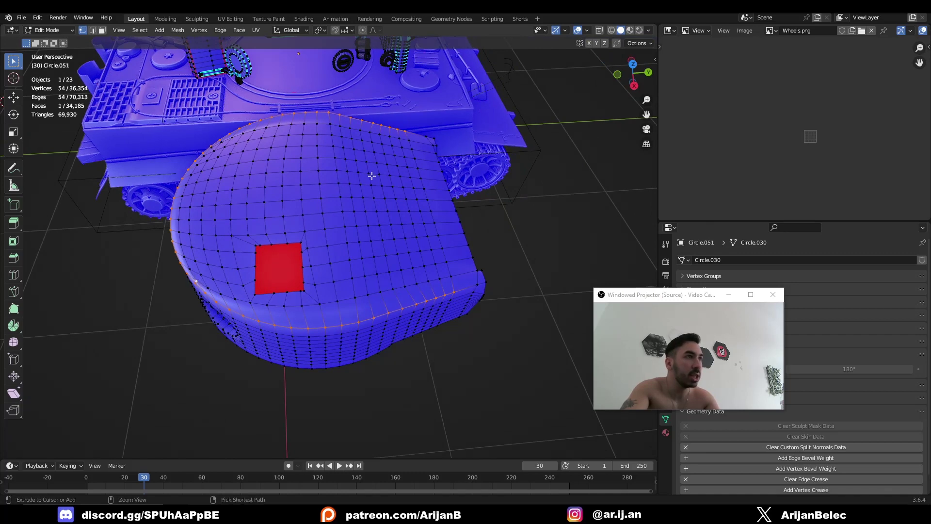
pyautogui.keyDown('ctrl'); pyautogui.keyDown('shift'); pyautogui.click(410, 140); pyautogui.keyUp('shift'); pyautogui.keyUp('ctrl')
pyautogui.moveTo(410, 141); pyautogui.dragTo(282, 243, button='middle')
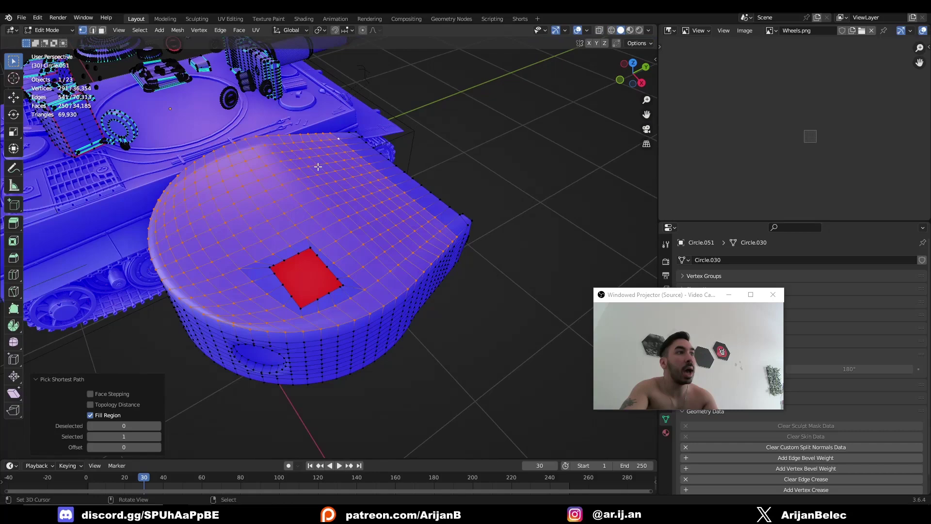
# Duplicate the turret's top faces in place and lower the copy slightly along Z
pyautogui.moveTo(318, 167)
pyautogui.mouseDown(button='middle')
pyautogui.moveTo(390, 295)
pyautogui.moveTo(407, 262)
pyautogui.mouseUp(button='middle')
pyautogui.hotkey('shift', 'd')
pyautogui.press('Escape')
pyautogui.hotkey('alt', 'z')
pyautogui.scroll(3, 432, 235)
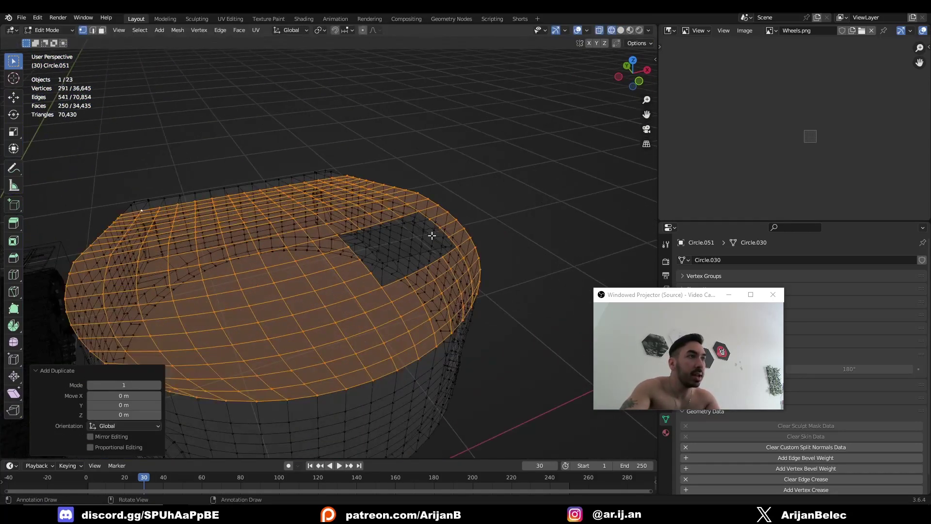
pyautogui.press('g')
pyautogui.press('z')
pyautogui.click(431, 236)
pyautogui.moveTo(431, 237)
pyautogui.mouseDown(button='middle')
pyautogui.moveTo(268, 281)
pyautogui.moveTo(364, 314)
pyautogui.mouseUp(button='middle')
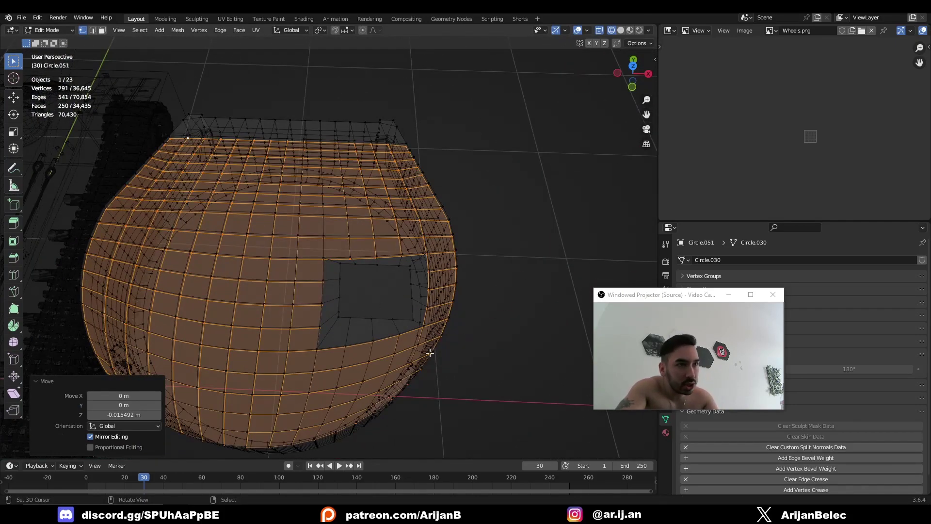
pyautogui.moveTo(430, 353); pyautogui.dragTo(408, 353, button='middle')
pyautogui.hotkey('alt', 'z')
pyautogui.scroll(2, 411, 413)
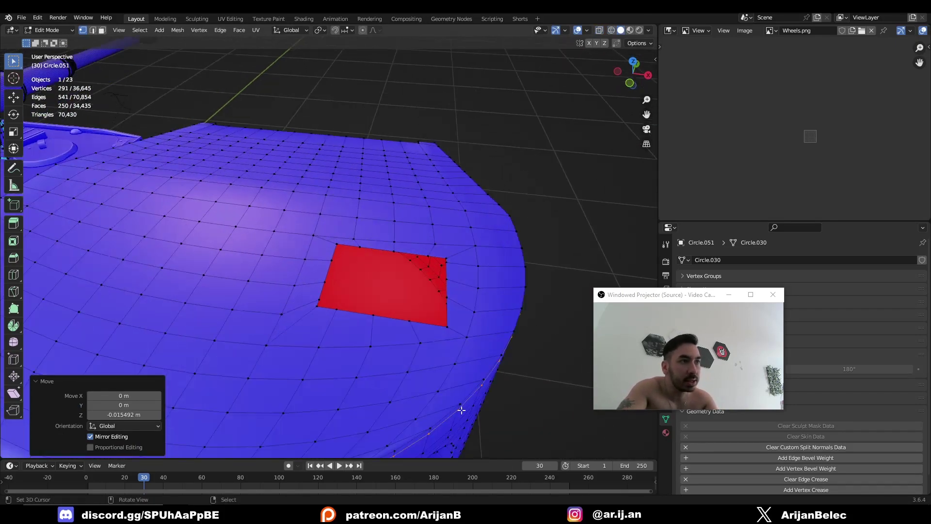
# Snap the 3D cursor to the centre of the hatch hole's boundary loop
pyautogui.hotkey('alt', 'z')
pyautogui.moveTo(456, 416); pyautogui.dragTo(395, 307, button='middle')
pyautogui.scroll(2, 378, 274)
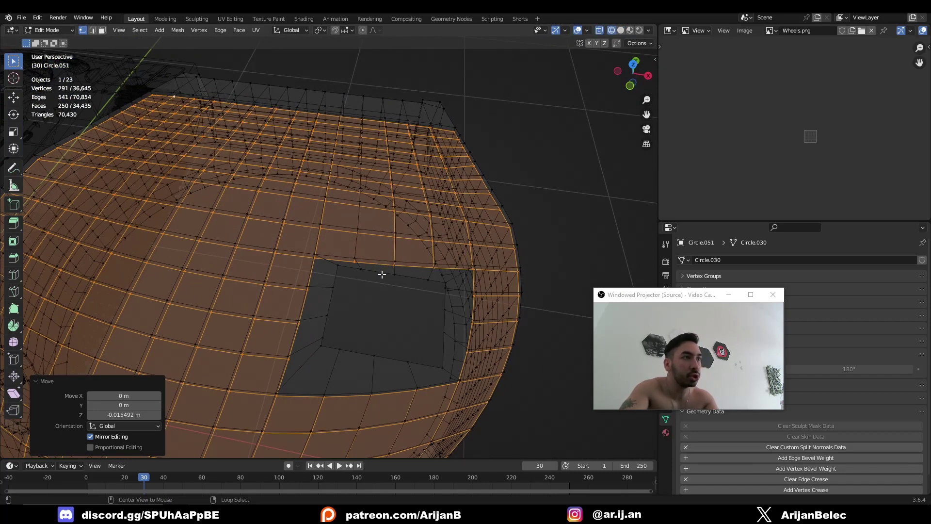
pyautogui.keyDown('alt'); pyautogui.click(382, 273); pyautogui.keyUp('alt')
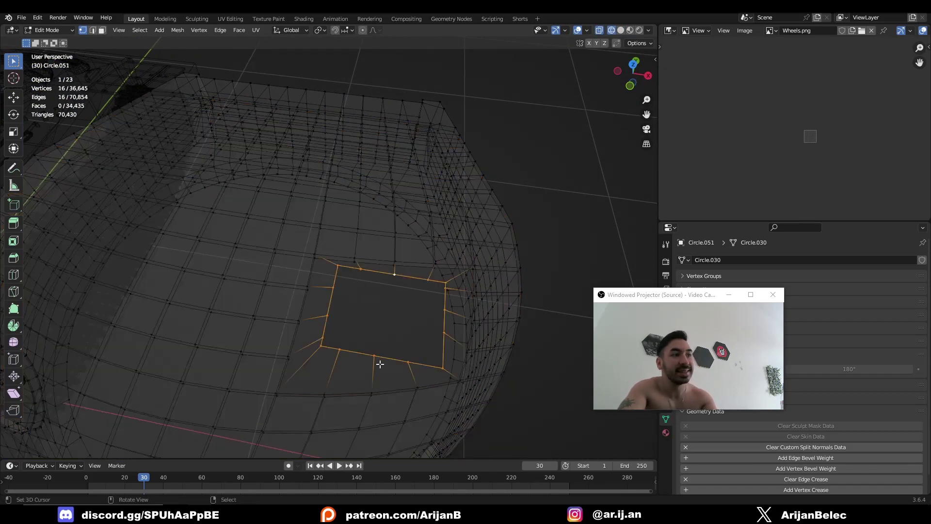
pyautogui.hotkey('shift', 's')
pyautogui.click(418, 293)
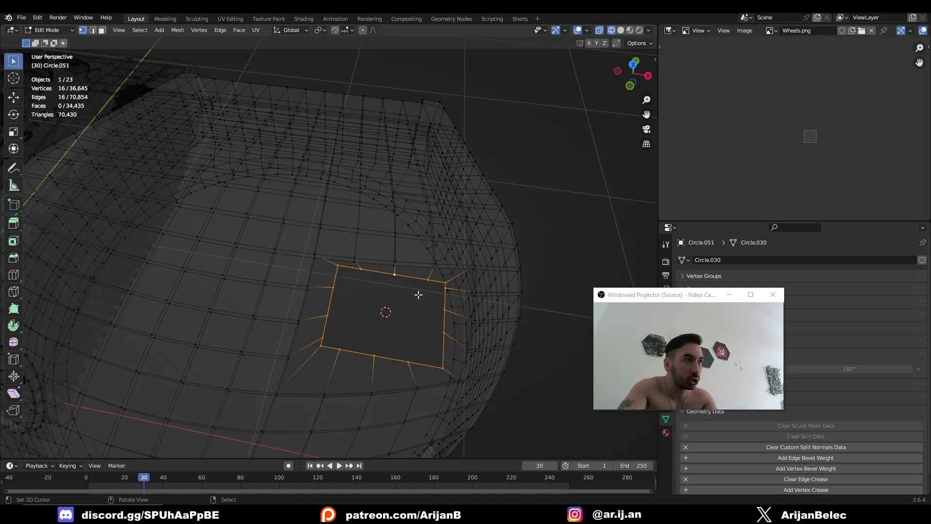
# Scale the linked duplicate faces to 0.965 around the 3D cursor, then deselect
pyautogui.hotkey('alt', 'a')
pyautogui.moveTo(336, 272); pyautogui.dragTo(359, 257, button='middle')
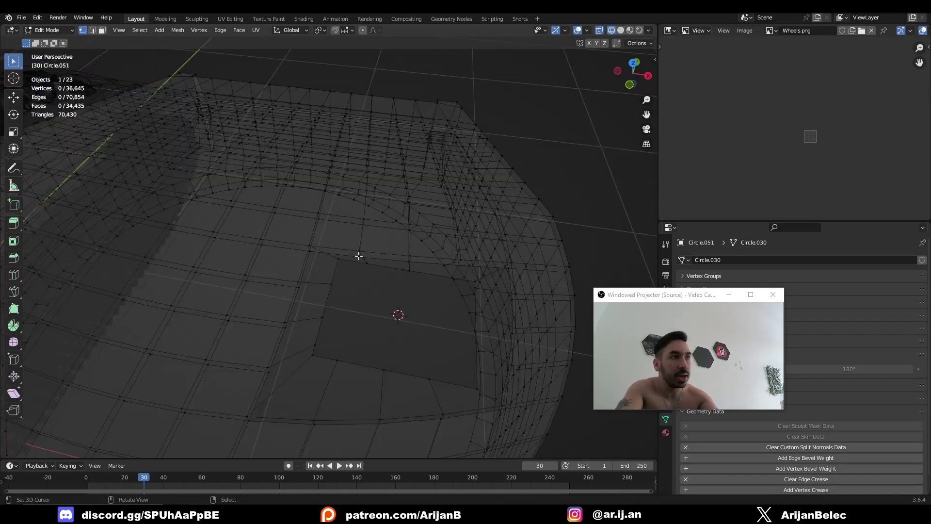
pyautogui.press('l')
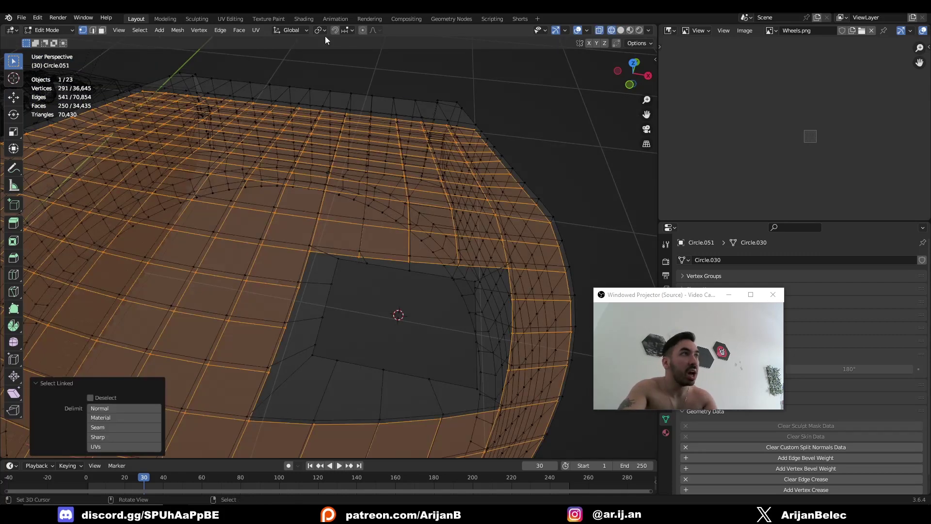
pyautogui.click(320, 30)
pyautogui.click(328, 56)
pyautogui.scroll(-2, 412, 224)
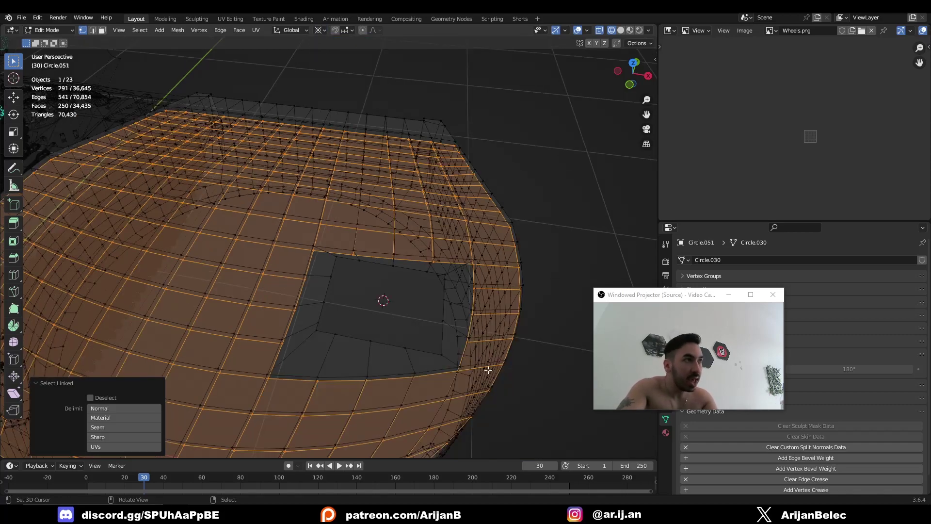
pyautogui.press('s')
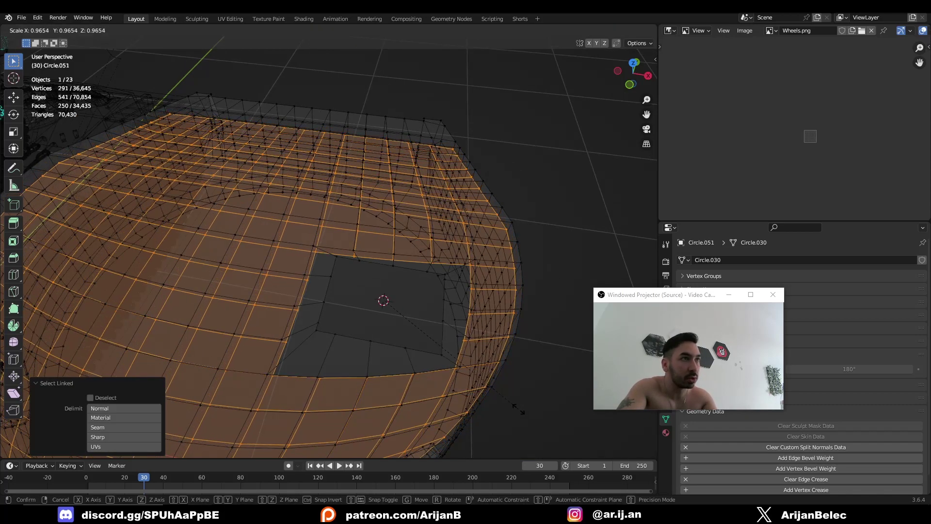
pyautogui.press('Return')
pyautogui.moveTo(388, 395)
pyautogui.mouseDown(button='middle')
pyautogui.moveTo(400, 331)
pyautogui.moveTo(357, 262)
pyautogui.mouseUp(button='middle')
pyautogui.hotkey('alt', 'a')
pyautogui.scroll(5, 250, 308)
# Select the boundary edge loops around the turret's ceiling opening
pyautogui.moveTo(245, 339)
pyautogui.mouseDown(button='middle')
pyautogui.moveTo(242, 319)
pyautogui.moveTo(361, 318)
pyautogui.mouseUp(button='middle')
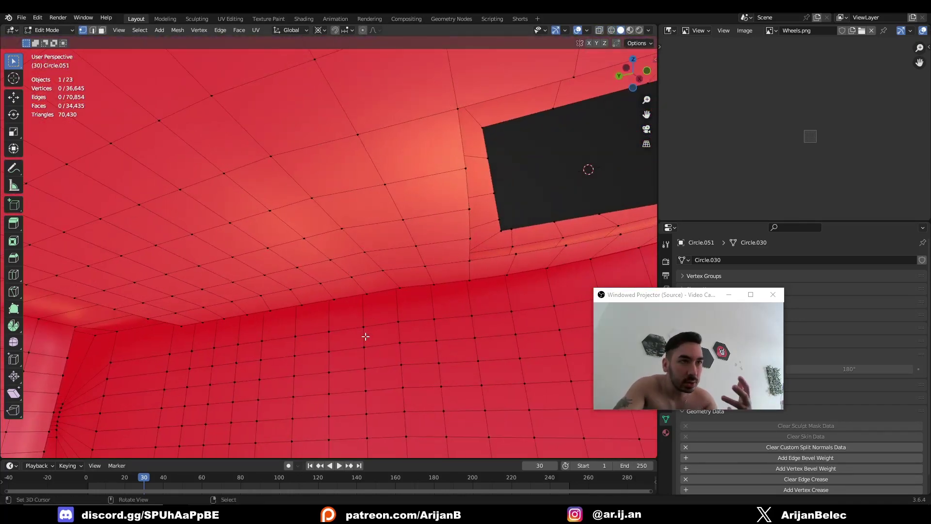
pyautogui.moveTo(365, 337)
pyautogui.mouseDown(button='middle')
pyautogui.moveTo(339, 291)
pyautogui.moveTo(379, 291)
pyautogui.moveTo(437, 311)
pyautogui.moveTo(421, 297)
pyautogui.moveTo(443, 317)
pyautogui.moveTo(409, 267)
pyautogui.moveTo(368, 233)
pyautogui.moveTo(386, 185)
pyautogui.mouseUp(button='middle')
pyautogui.keyDown('alt'); pyautogui.click(339, 291); pyautogui.keyUp('alt')
pyautogui.keyDown('alt'); pyautogui.keyDown('shift'); pyautogui.click(442, 316); pyautogui.keyUp('shift'); pyautogui.keyUp('alt')
pyautogui.keyDown('alt'); pyautogui.keyDown('shift'); pyautogui.click(391, 272); pyautogui.keyUp('shift'); pyautogui.keyUp('alt')
pyautogui.hotkey('alt', 'z')
pyautogui.hotkey('alt', 'z')
# Extrude the selected boundary loop downward to form the chamber walls
pyautogui.press('e')
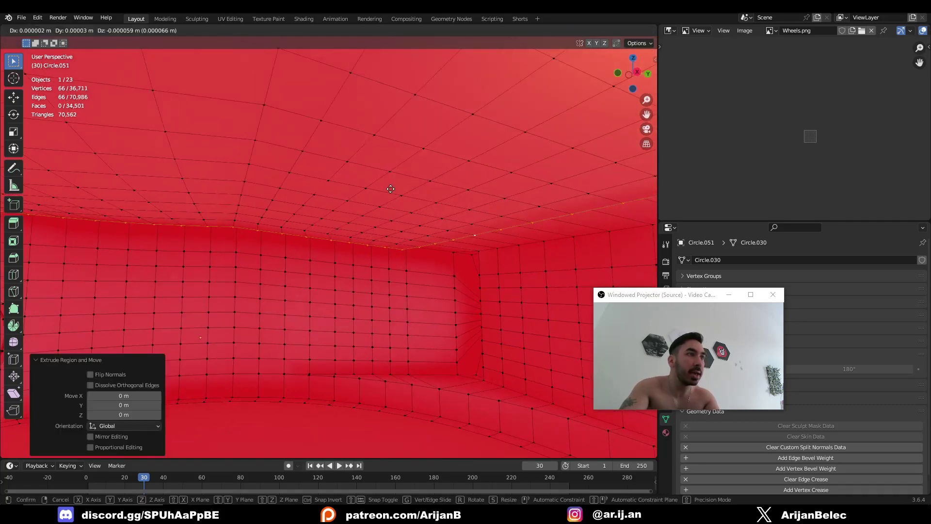
pyautogui.press('z')
pyautogui.click(301, 370)
pyautogui.press('g')
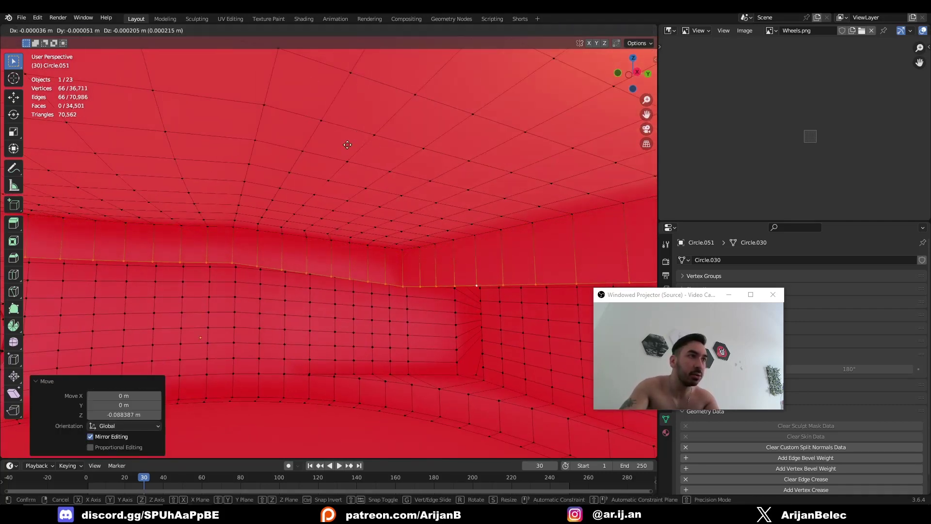
pyautogui.click(368, 333)
# Flatten the lowered loop to a single height and fill it with a floor face
pyautogui.hotkey('shift', 's')
pyautogui.press('Escape')
pyautogui.press('g')
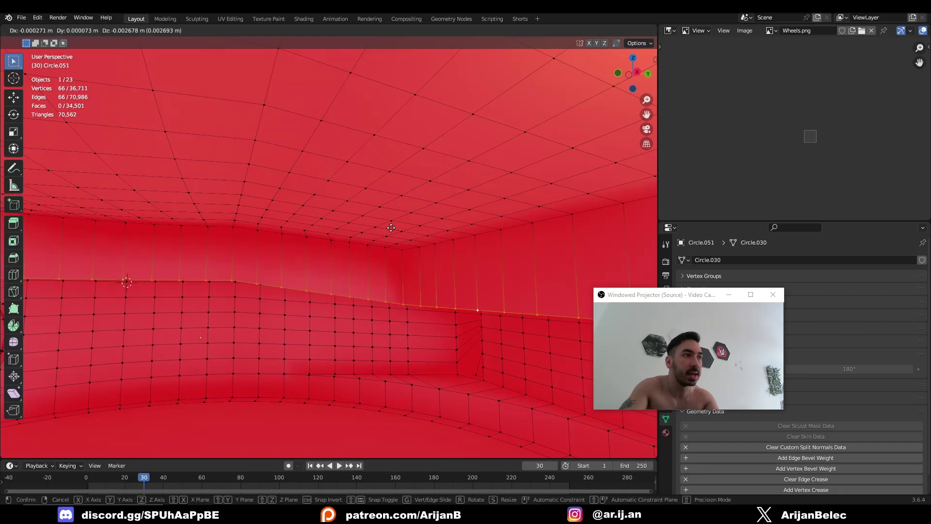
pyautogui.press('z')
pyautogui.click(391, 228)
pyautogui.moveTo(390, 228); pyautogui.dragTo(449, 354, button='middle')
pyautogui.write('sz')
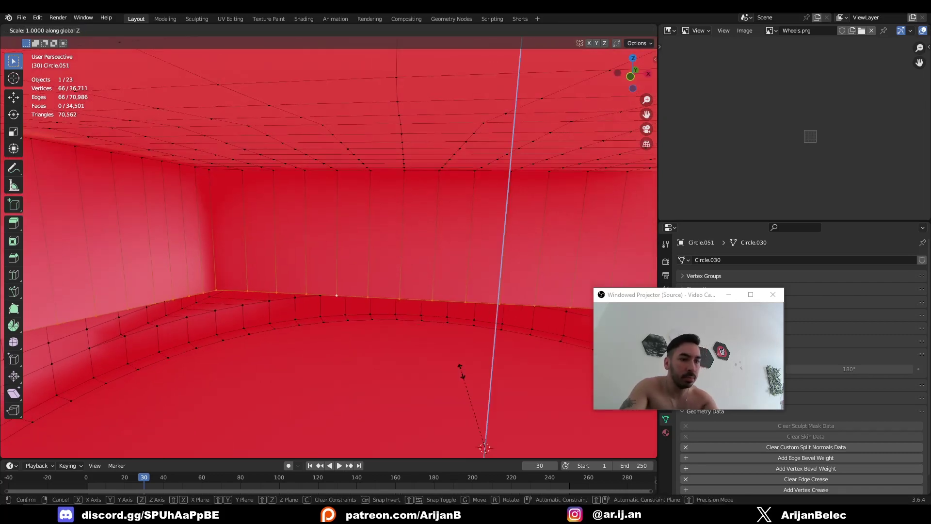
pyautogui.write('0')
pyautogui.press('Return')
pyautogui.moveTo(353, 291)
pyautogui.mouseDown(button='middle')
pyautogui.moveTo(422, 284)
pyautogui.moveTo(370, 291)
pyautogui.moveTo(401, 325)
pyautogui.moveTo(336, 320)
pyautogui.moveTo(340, 330)
pyautogui.moveTo(500, 380)
pyautogui.mouseUp(button='middle')
pyautogui.press('f')
# Scale the linked chamber on X and Y only: 0.882, 1.075, then 0.925
pyautogui.hotkey('ctrl', 'l')
pyautogui.press('s')
pyautogui.hotkey('shift', 'z')
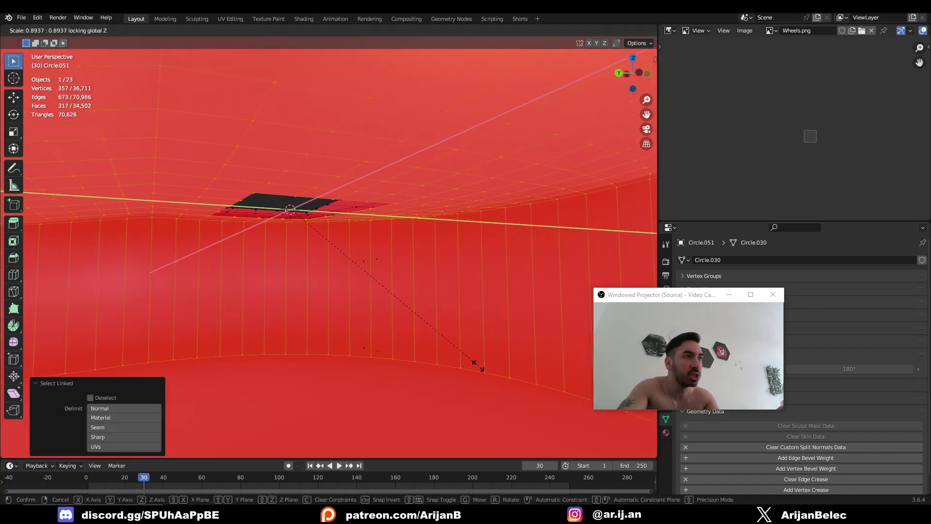
pyautogui.click(467, 359)
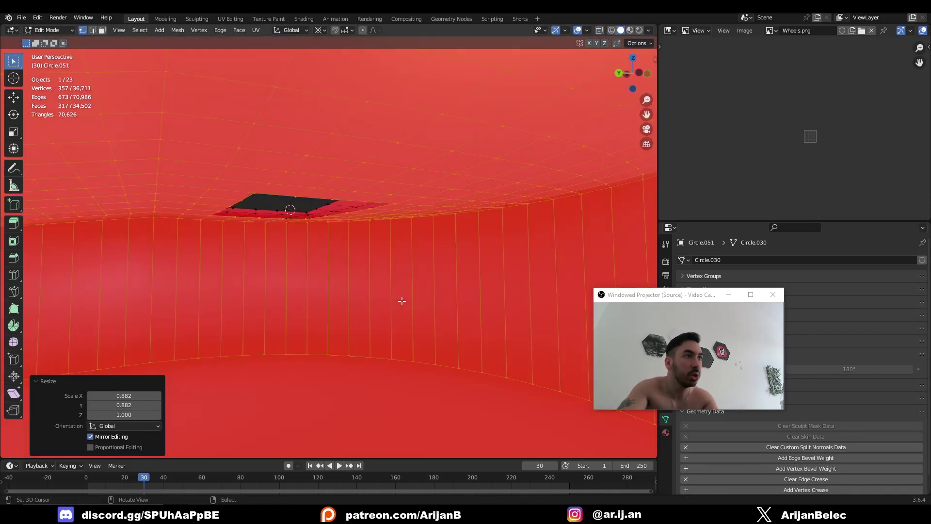
pyautogui.press('s')
pyautogui.hotkey('shift', 'z')
pyautogui.click(412, 306)
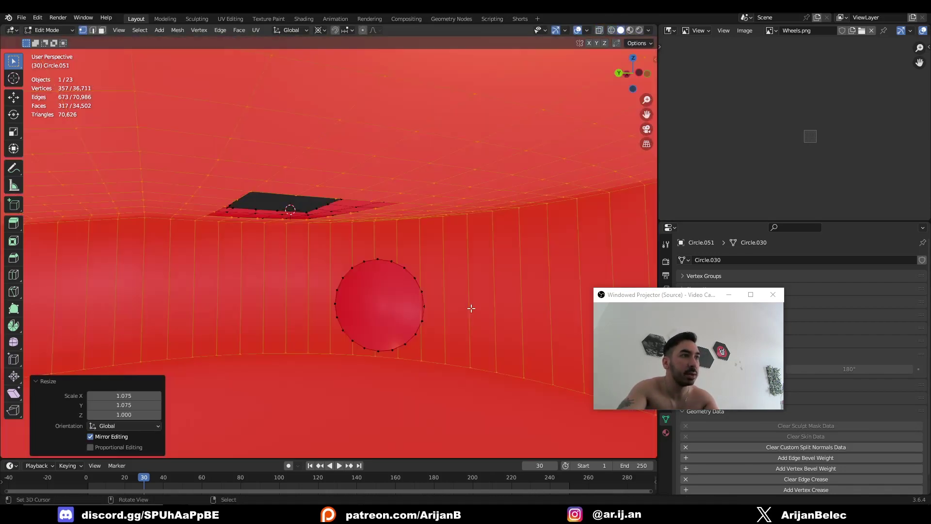
pyautogui.press('s')
pyautogui.hotkey('shift', 'z')
pyautogui.click(446, 306)
pyautogui.moveTo(445, 306)
pyautogui.mouseDown(button='middle')
pyautogui.moveTo(376, 279)
pyautogui.moveTo(418, 244)
pyautogui.moveTo(378, 240)
pyautogui.moveTo(375, 253)
pyautogui.mouseUp(button='middle')
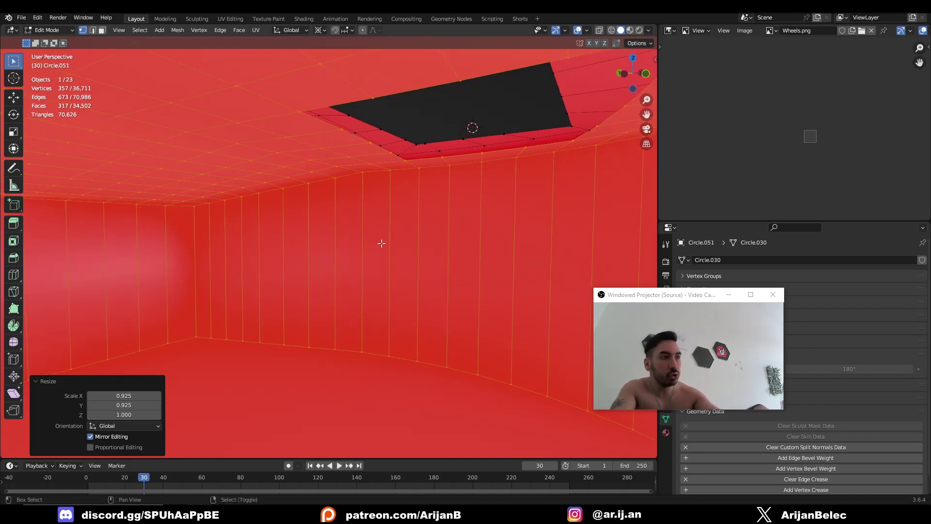
# Recalculate the chamber normals with Inside ticked so the walls turn blue
pyautogui.hotkey('shift', 'n')
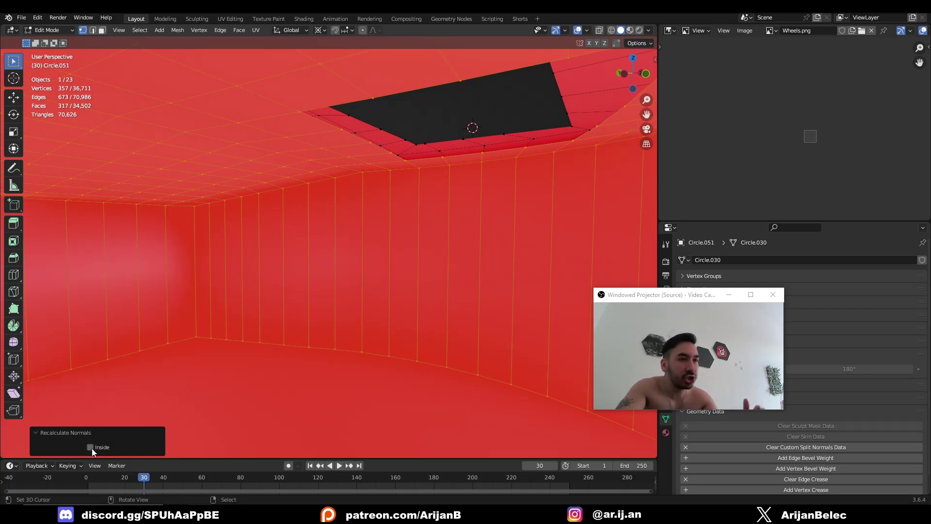
pyautogui.click(91, 446)
pyautogui.moveTo(209, 287); pyautogui.dragTo(334, 298, button='middle')
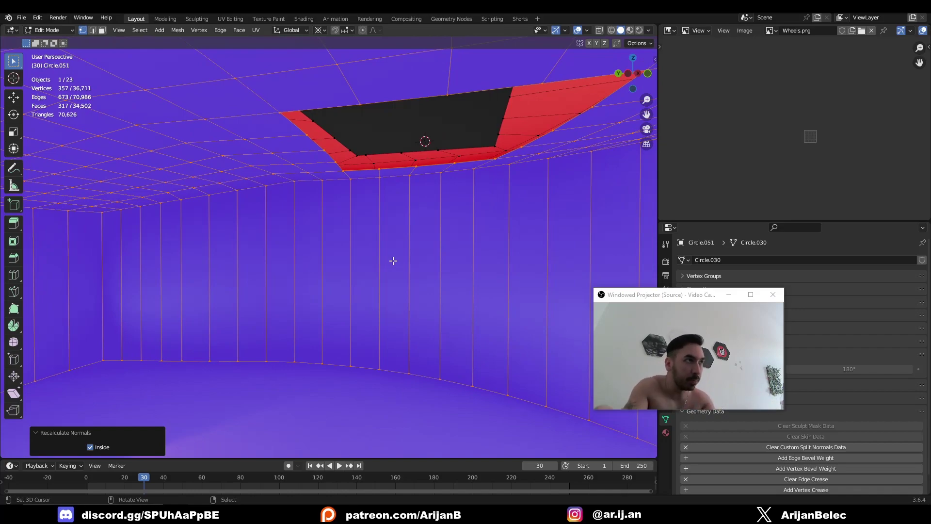
pyautogui.moveTo(393, 260)
pyautogui.mouseDown(button='middle')
pyautogui.moveTo(351, 254)
pyautogui.moveTo(341, 267)
pyautogui.moveTo(372, 263)
pyautogui.moveTo(326, 175)
pyautogui.mouseUp(button='middle')
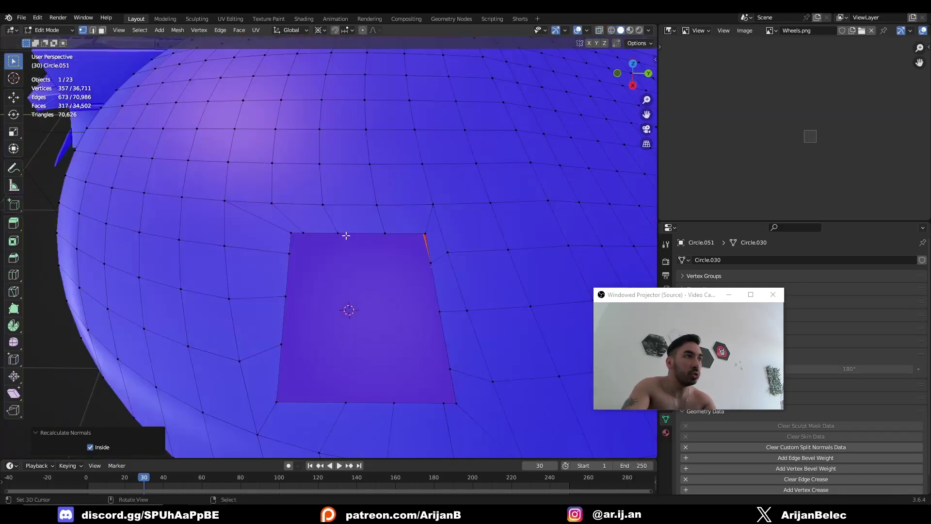
# Try duplicating and flattening the hatch opening's edge loop, then undo the extra loop
pyautogui.moveTo(325, 175)
pyautogui.mouseDown(button='middle')
pyautogui.moveTo(348, 230)
pyautogui.moveTo(292, 194)
pyautogui.moveTo(279, 217)
pyautogui.moveTo(322, 238)
pyautogui.moveTo(342, 227)
pyautogui.mouseUp(button='middle')
pyautogui.keyDown('alt'); pyautogui.click(340, 222); pyautogui.keyUp('alt')
pyautogui.scroll(-3, 322, 239)
pyautogui.hotkey('shift', 'z')
pyautogui.moveTo(402, 330)
pyautogui.mouseDown(button='middle')
pyautogui.moveTo(435, 294)
pyautogui.moveTo(384, 309)
pyautogui.moveTo(366, 260)
pyautogui.moveTo(324, 211)
pyautogui.moveTo(395, 233)
pyautogui.moveTo(313, 249)
pyautogui.mouseUp(button='middle')
pyautogui.hotkey('shift', 'd')
pyautogui.rightClick(436, 293)
pyautogui.write('sz')
pyautogui.write('0')
pyautogui.press('Return')
pyautogui.hotkey('shift', 'z')
pyautogui.scroll(3, 384, 309)
pyautogui.hotkey('shift', 'z')
pyautogui.keyDown('alt'); pyautogui.keyDown('shift'); pyautogui.click(318, 223); pyautogui.keyUp('shift'); pyautogui.keyUp('alt')
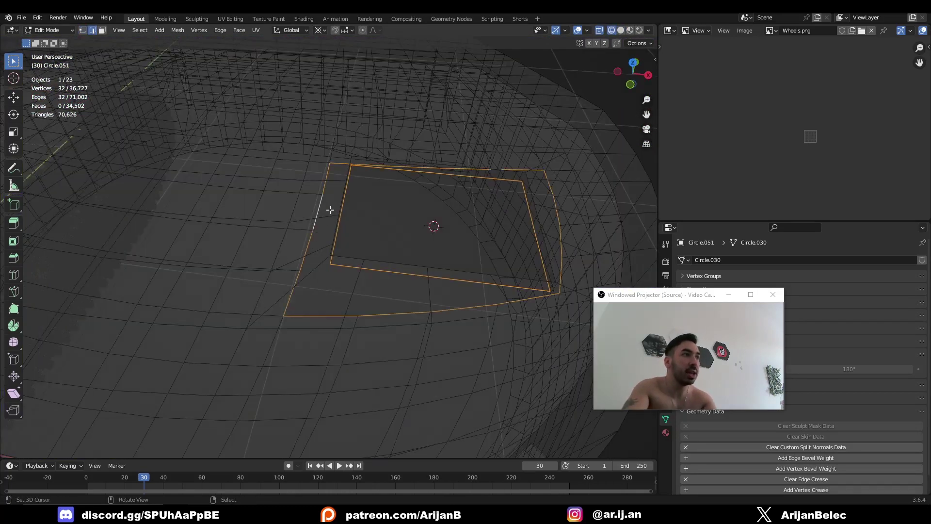
pyautogui.moveTo(328, 208)
pyautogui.mouseDown(button='middle')
pyautogui.moveTo(393, 307)
pyautogui.moveTo(399, 284)
pyautogui.moveTo(473, 239)
pyautogui.moveTo(387, 242)
pyautogui.mouseUp(button='middle')
pyautogui.hotkey('ctrl', 'z')
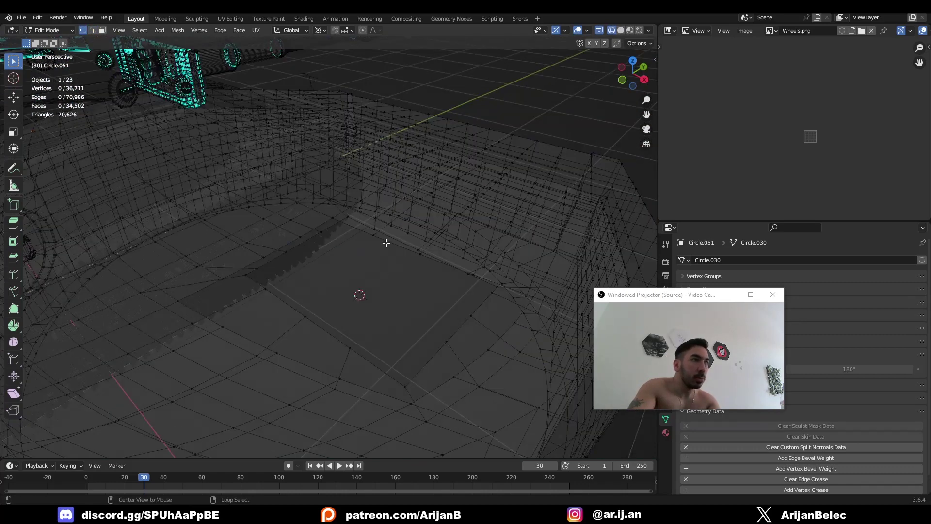
# Snap the 3D cursor to the ceiling opening's edge loop
pyautogui.keyDown('alt'); pyautogui.click(379, 240); pyautogui.keyUp('alt')
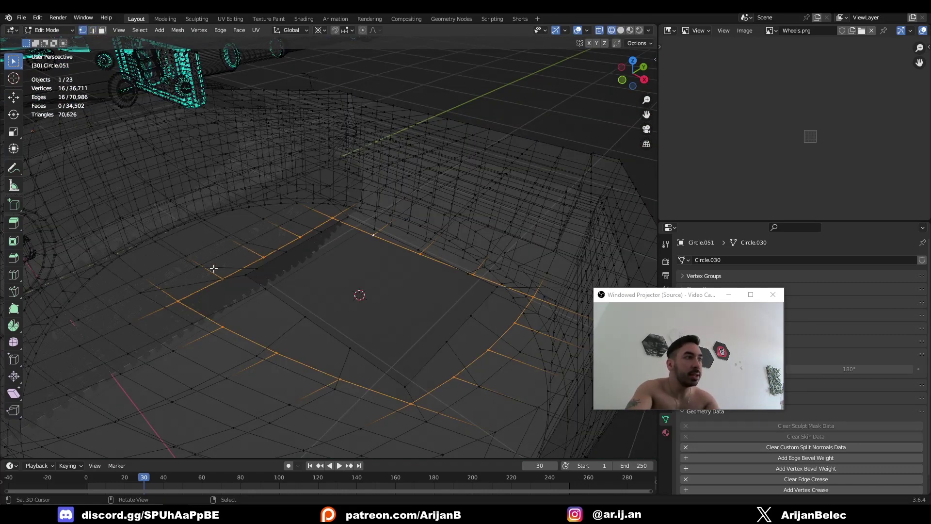
pyautogui.hotkey('alt', 'z')
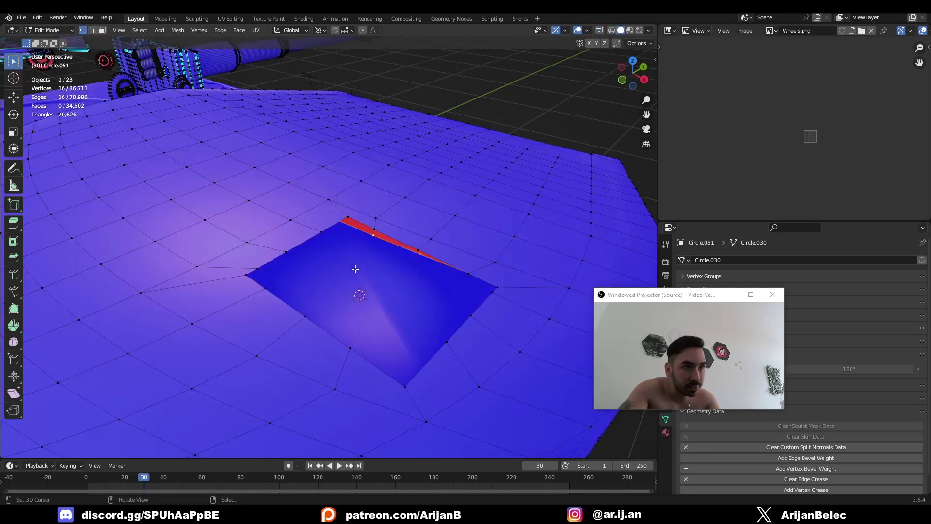
pyautogui.hotkey('alt', 'z')
pyautogui.hotkey('shift', 's')
pyautogui.click(352, 284)
pyautogui.scroll(3, 341, 292)
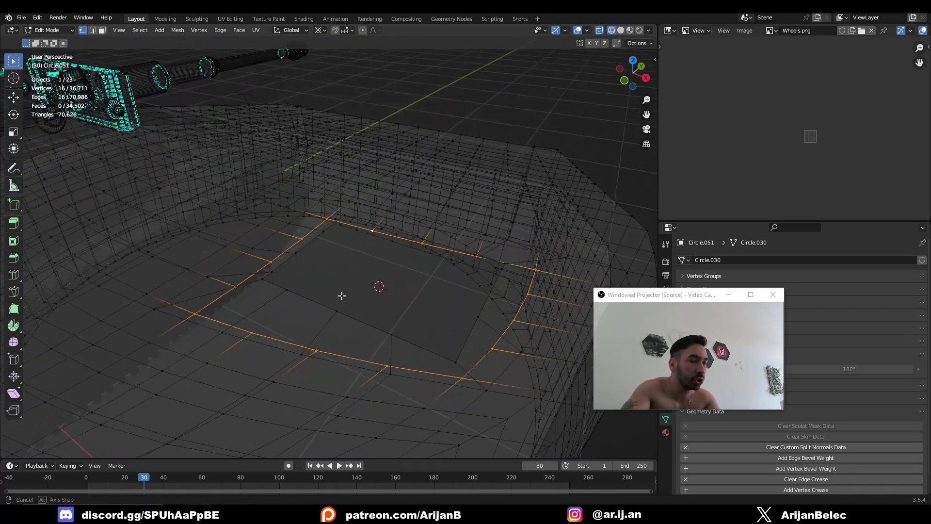
# Extrude the square hole's edge loop in place and scale it to zero on Z
pyautogui.hotkey('alt', 'z')
pyautogui.keyDown('alt'); pyautogui.click(341, 220); pyautogui.keyUp('alt')
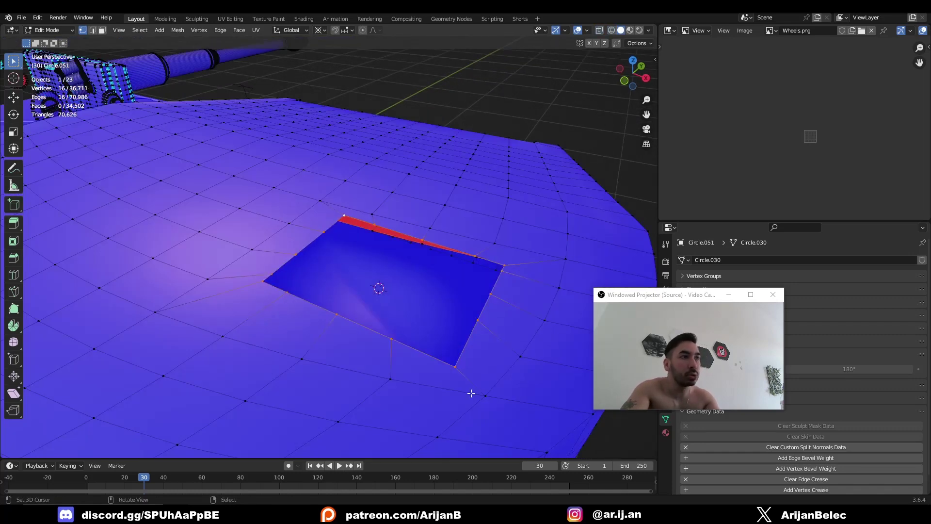
pyautogui.press('e')
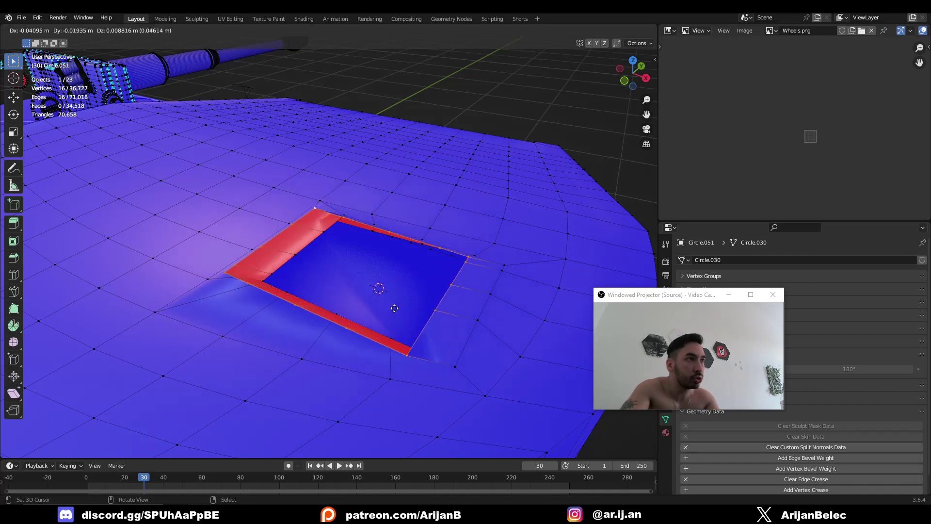
pyautogui.press('Escape')
pyautogui.press('s')
pyautogui.press('z')
pyautogui.press('0')
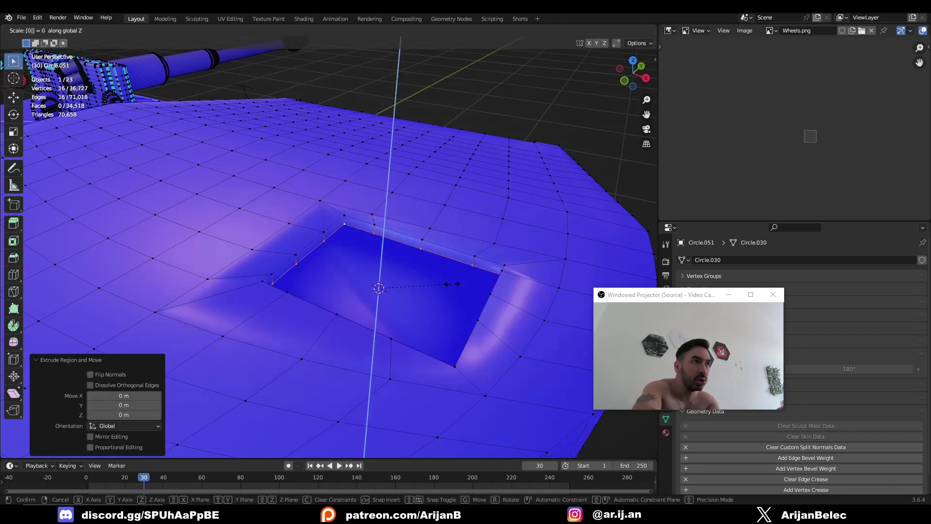
pyautogui.press('Return')
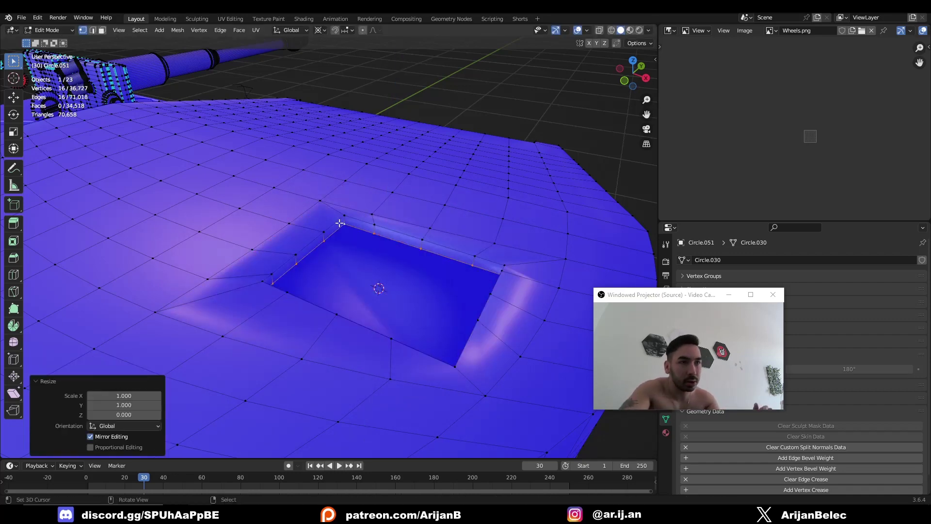
# Bridge the square hole's loop and the ceiling loop with Bridge Edge Loops
pyautogui.moveTo(372, 249)
pyautogui.mouseDown(button='middle')
pyautogui.moveTo(354, 186)
pyautogui.moveTo(431, 226)
pyautogui.moveTo(422, 259)
pyautogui.mouseUp(button='middle')
pyautogui.keyDown('alt'); pyautogui.keyDown('shift'); pyautogui.click(308, 171); pyautogui.keyUp('shift'); pyautogui.keyUp('alt')
pyautogui.press('s')
pyautogui.press('Escape')
pyautogui.hotkey('ctrl', 'e')
pyautogui.click(479, 224)
pyautogui.hotkey('ctrl', 'z')
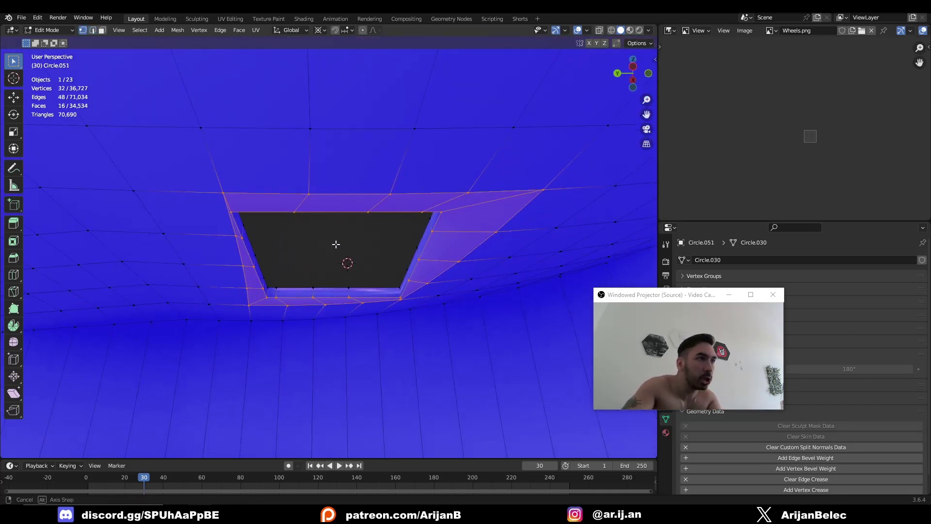
# Test-move the turret part along X, undo it, and return to Object Mode
pyautogui.press('Tab')
pyautogui.moveTo(458, 206)
pyautogui.mouseDown(button='middle')
pyautogui.moveTo(354, 376)
pyautogui.moveTo(374, 330)
pyautogui.moveTo(461, 305)
pyautogui.moveTo(402, 283)
pyautogui.mouseUp(button='middle')
pyautogui.press('Tab')
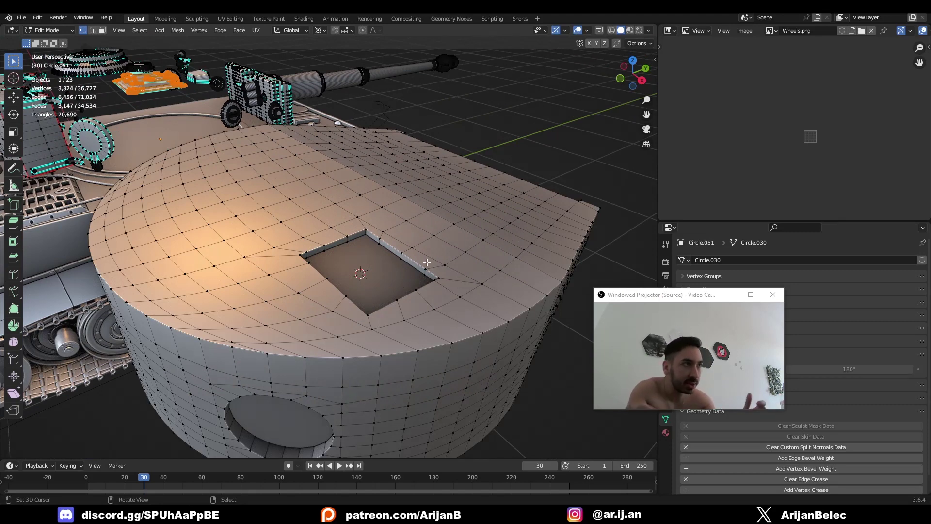
pyautogui.scroll(2, 427, 262)
pyautogui.scroll(-3, 374, 243)
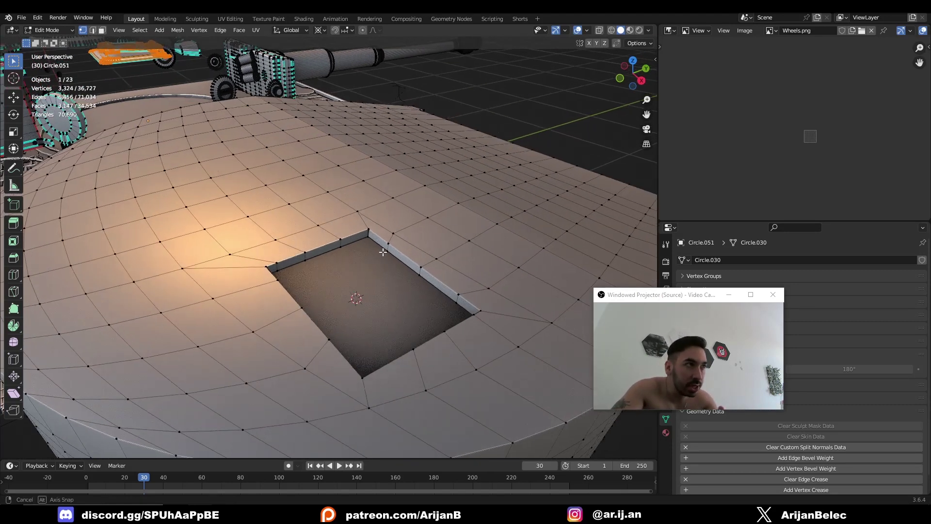
pyautogui.scroll(-2, 378, 251)
pyautogui.scroll(-4, 364, 255)
pyautogui.press('g')
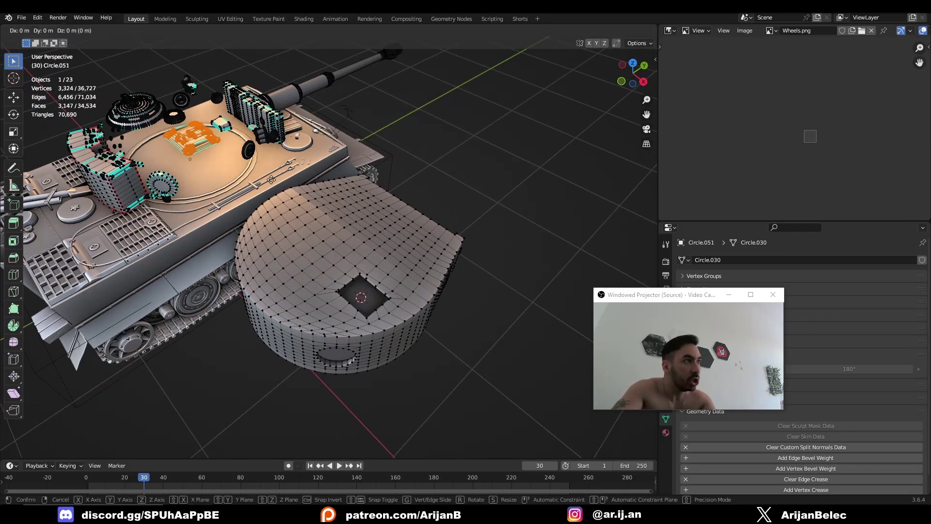
pyautogui.press('x')
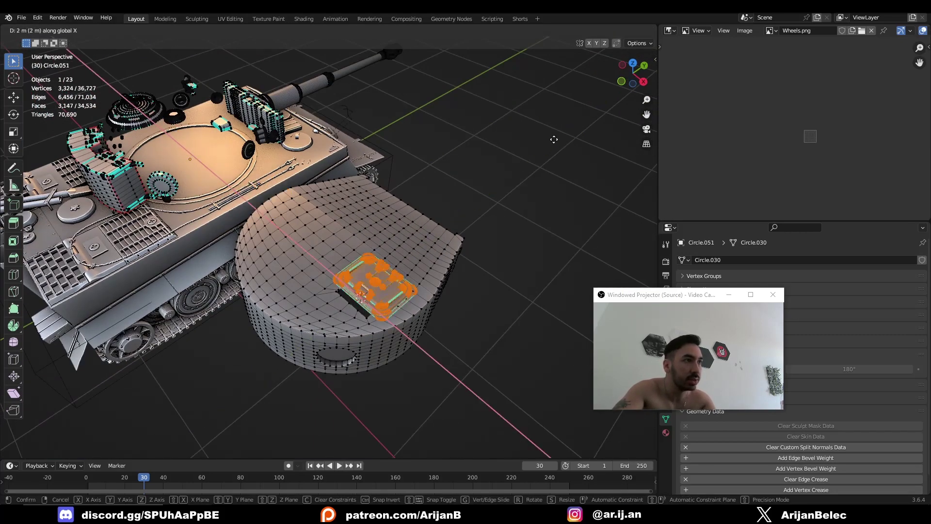
pyautogui.click(550, 141)
pyautogui.hotkey('ctrl', 'z')
pyautogui.moveTo(551, 141); pyautogui.dragTo(412, 226, button='middle')
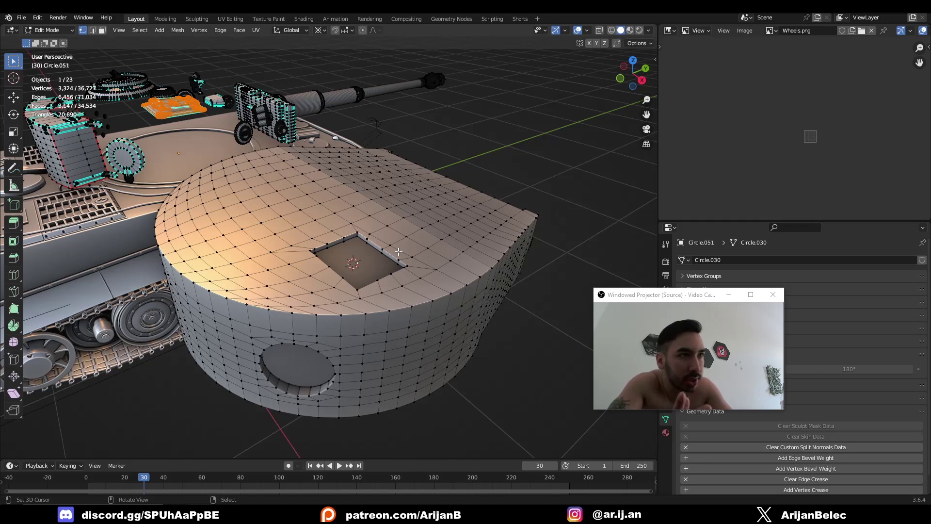
pyautogui.scroll(-6, 399, 252)
pyautogui.moveTo(399, 252)
pyautogui.mouseDown(button='middle')
pyautogui.moveTo(461, 255)
pyautogui.moveTo(378, 256)
pyautogui.mouseUp(button='middle')
pyautogui.press('Tab')
pyautogui.scroll(2, 454, 256)
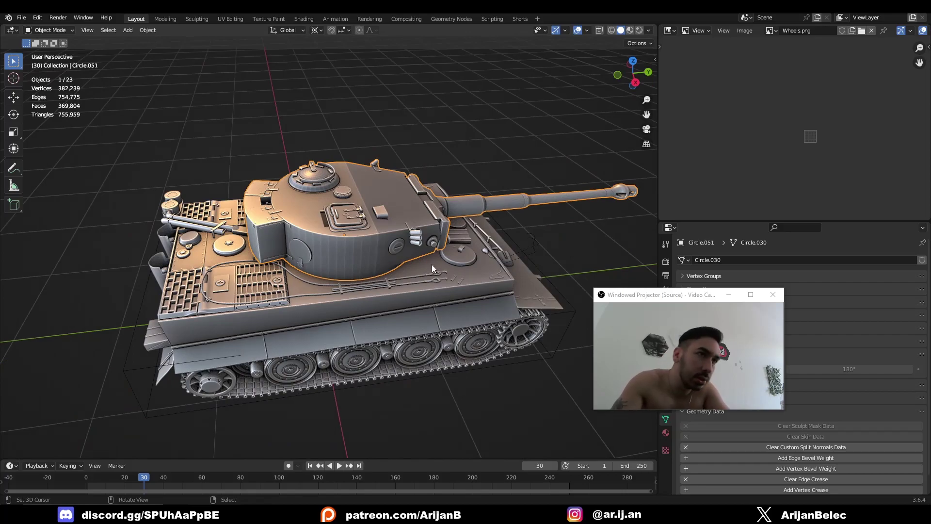